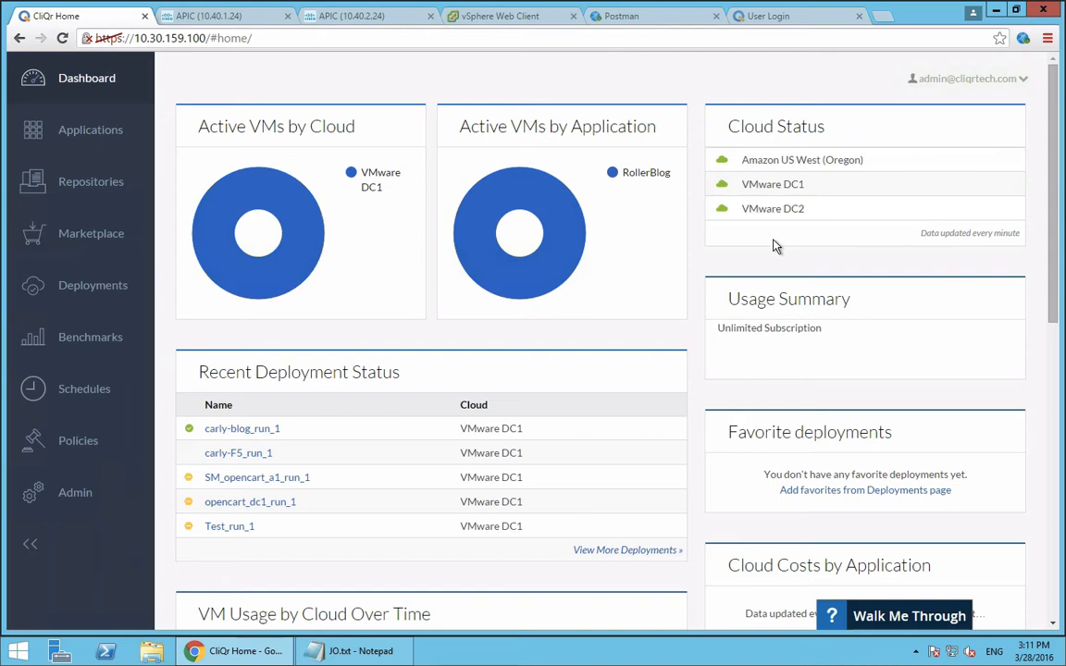
Review the dashboard's recent deployment status and the VM usage charts by cloud and by application
{"action": "mouse_move", "coordinate": [569, 242]}
{"action": "scroll", "coordinate": [491, 323], "scroll_direction": "down", "scroll_amount": 3}
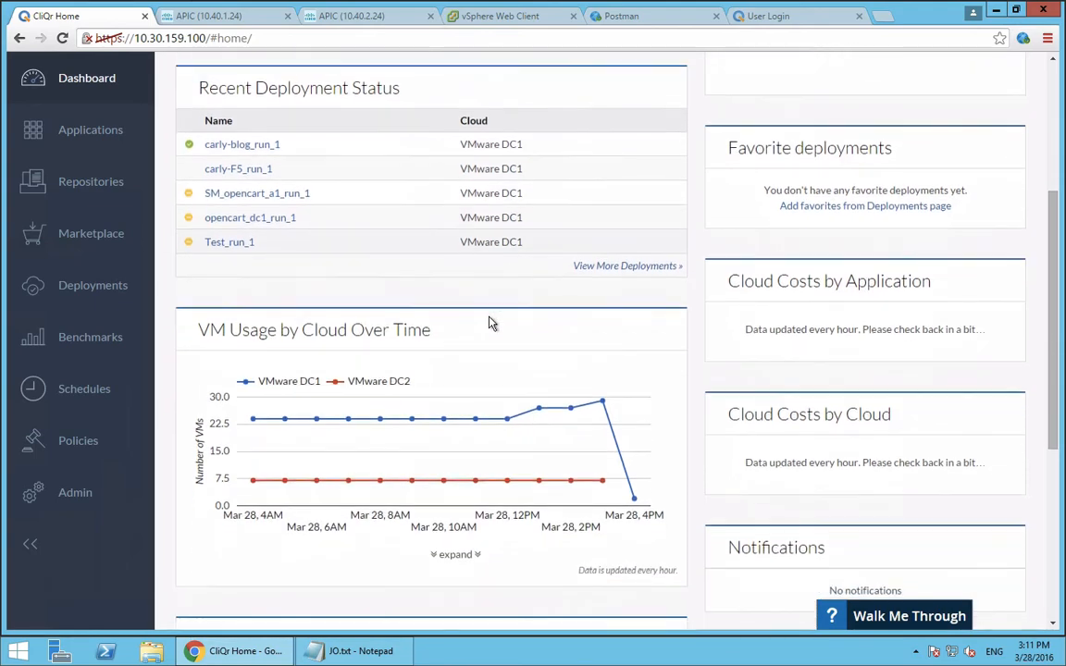
{"action": "scroll", "coordinate": [491, 323], "scroll_direction": "down", "scroll_amount": 2}
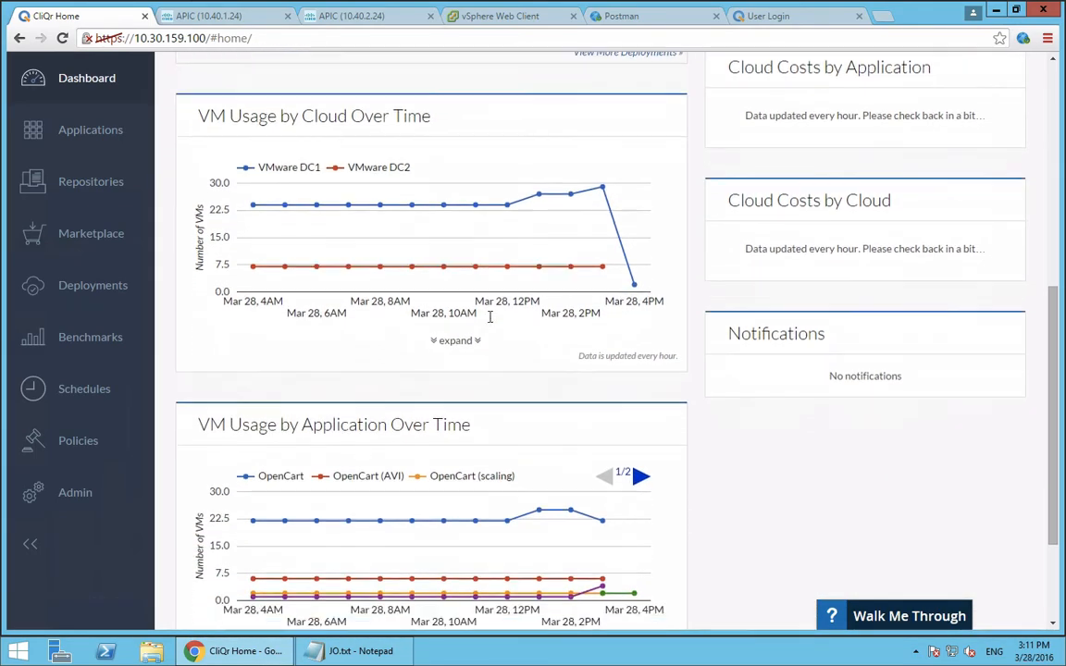
{"action": "scroll", "coordinate": [490, 317], "scroll_direction": "down", "scroll_amount": 1}
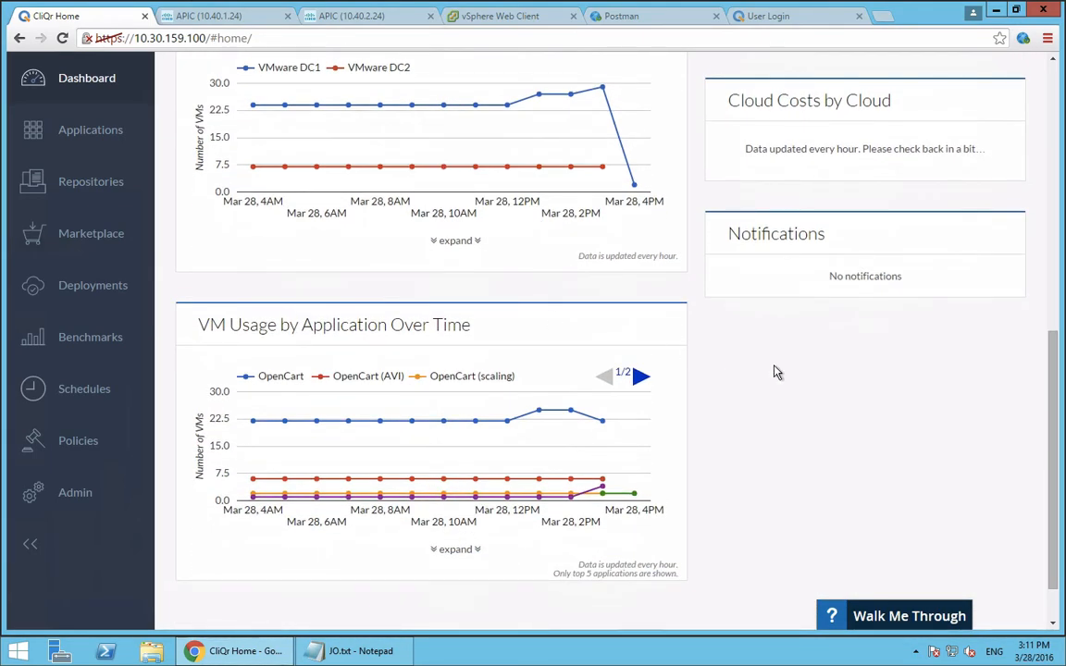
{"action": "scroll", "coordinate": [775, 371], "scroll_direction": "up", "scroll_amount": 6}
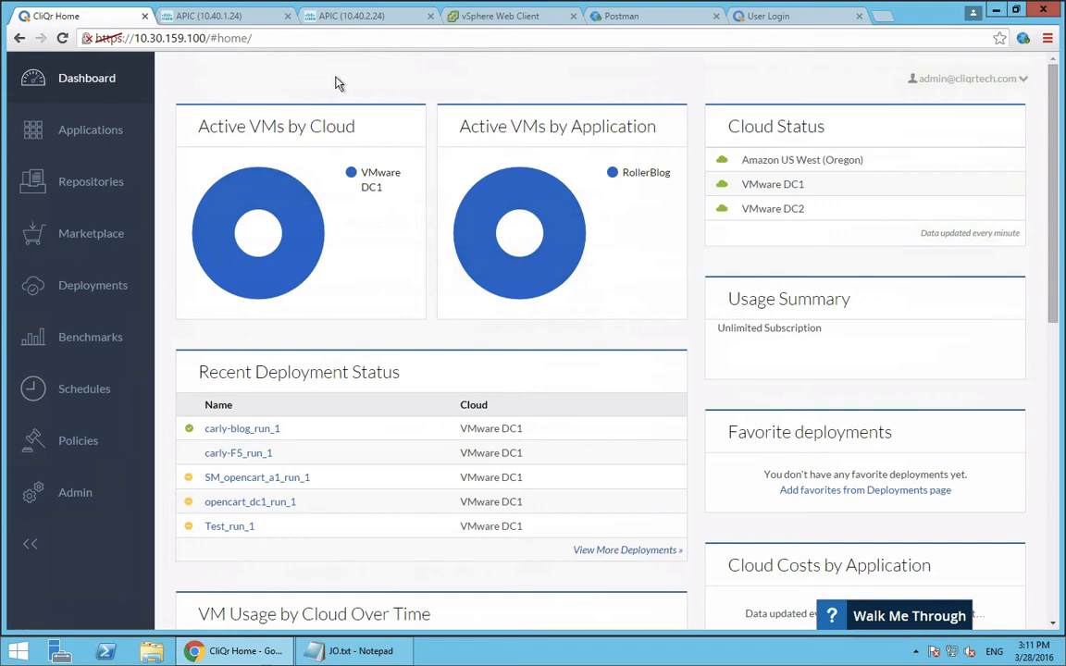
Find the RollerBlog profile among the application profiles and start a deployment of it
{"action": "left_click", "coordinate": [98, 135]}
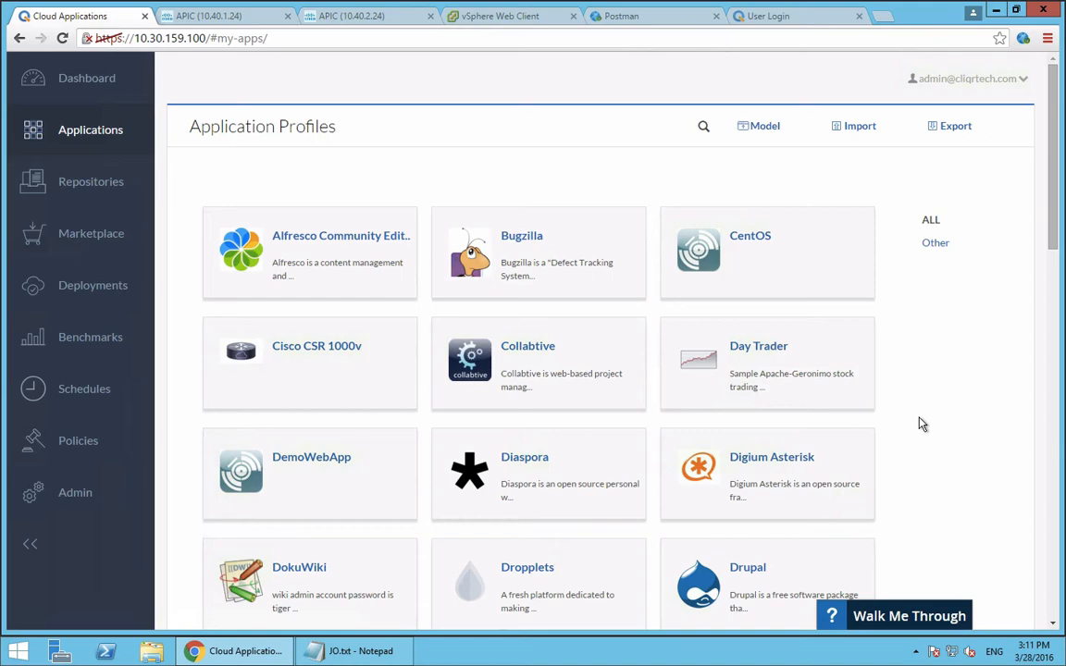
{"action": "scroll", "coordinate": [921, 424], "scroll_direction": "down", "scroll_amount": 2}
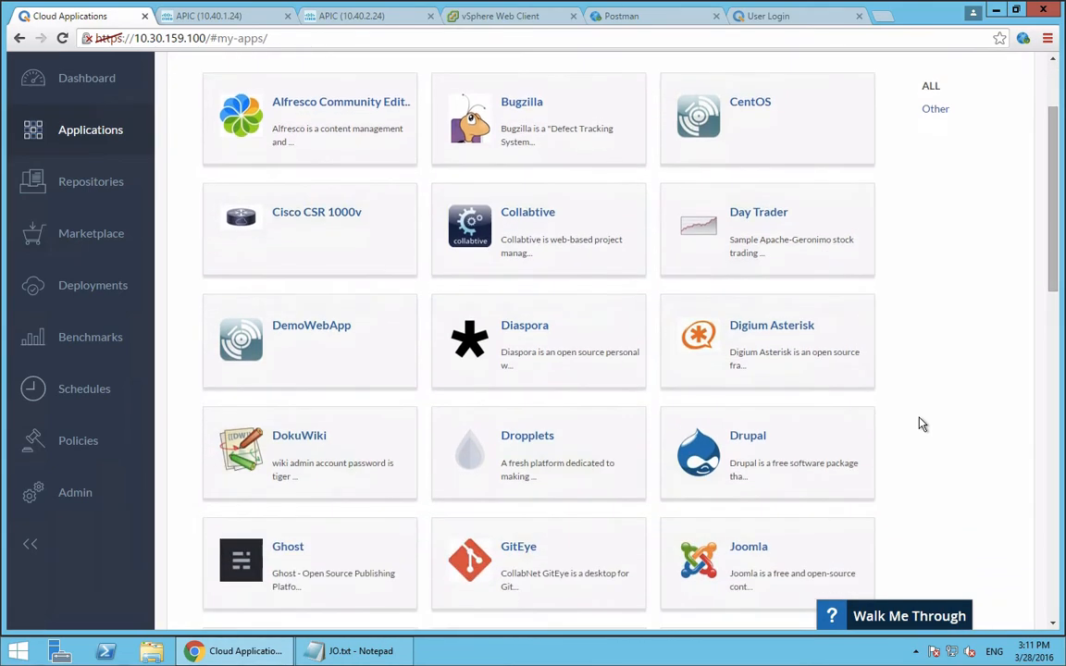
{"action": "scroll", "coordinate": [921, 423], "scroll_direction": "up", "scroll_amount": 2}
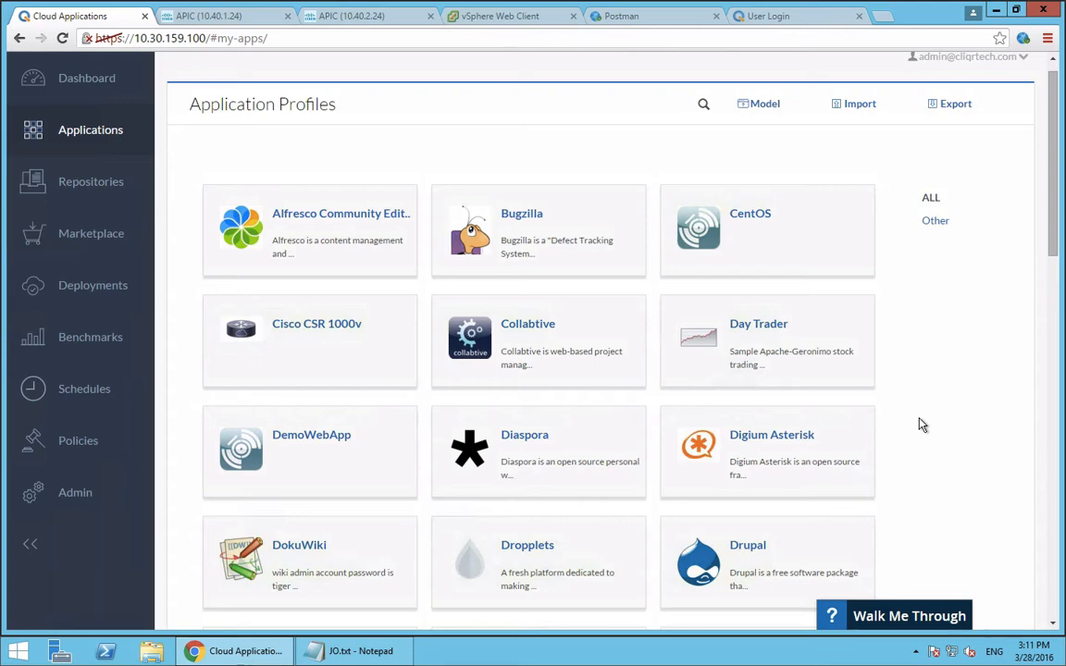
{"action": "scroll", "coordinate": [920, 424], "scroll_direction": "down", "scroll_amount": 15}
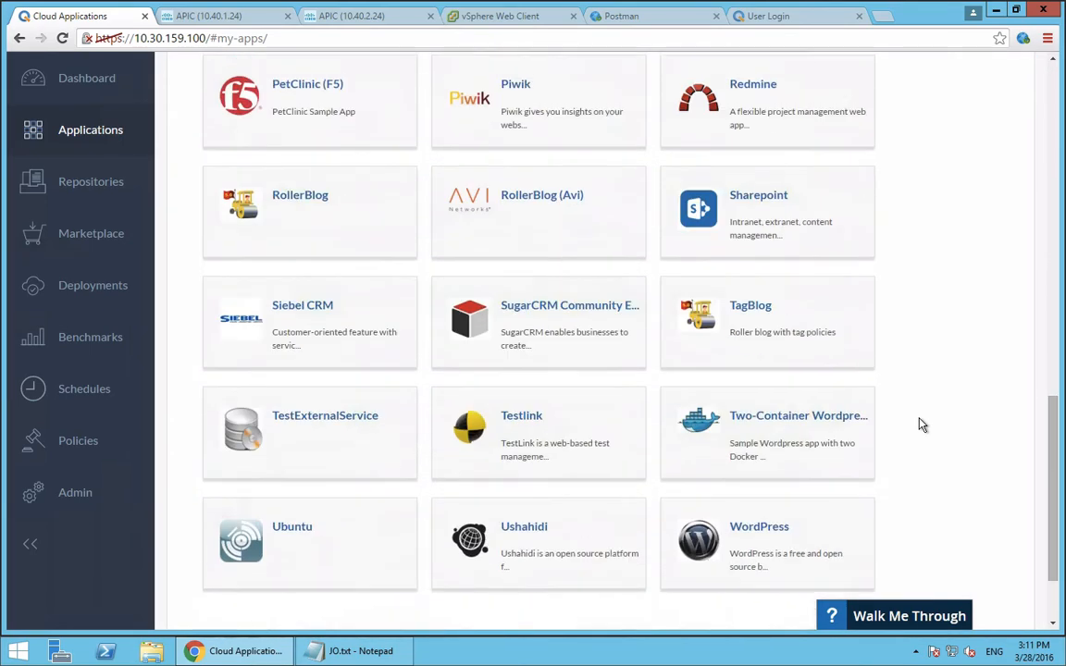
{"action": "mouse_move", "coordinate": [233, 178]}
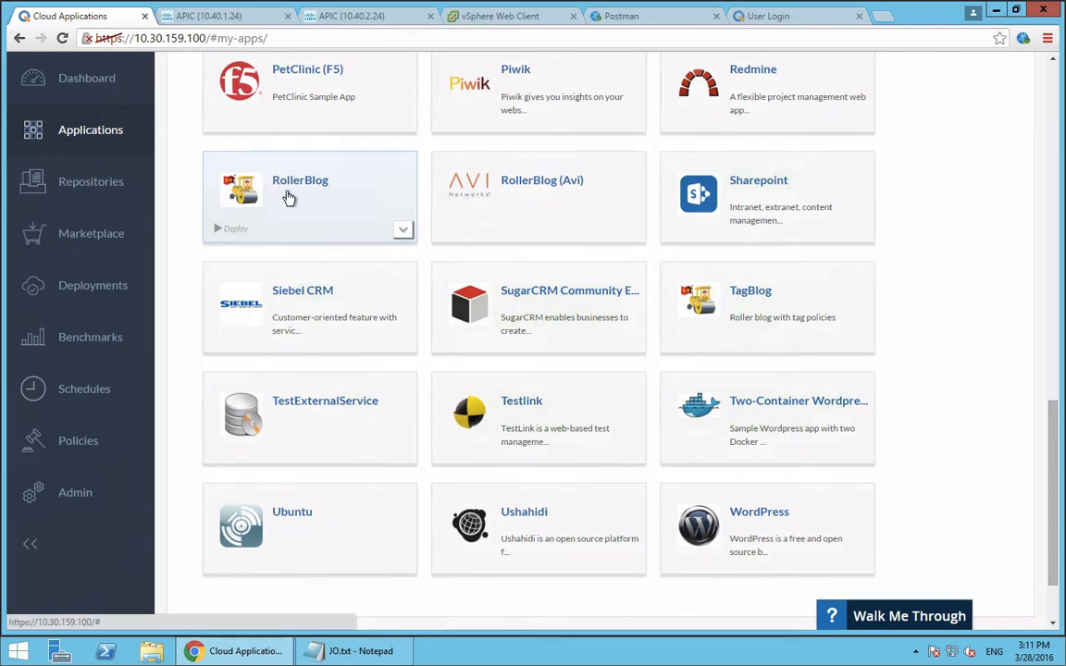
{"action": "left_click", "coordinate": [335, 219]}
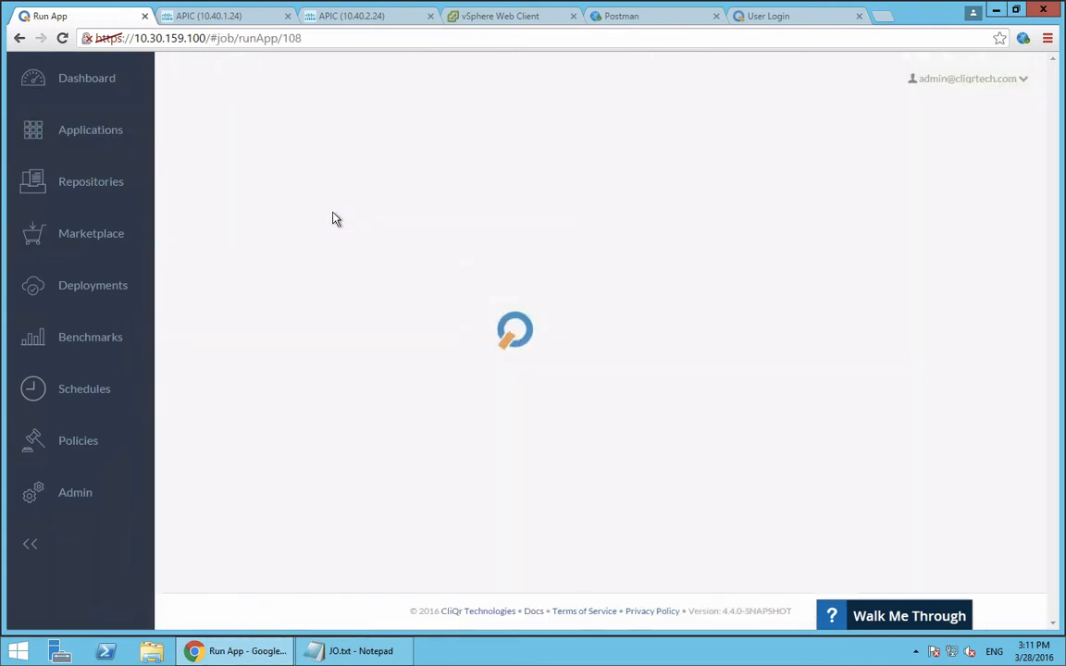
Name the RollerBlog deployment carly-test-blog
{"action": "left_click", "coordinate": [317, 231]}
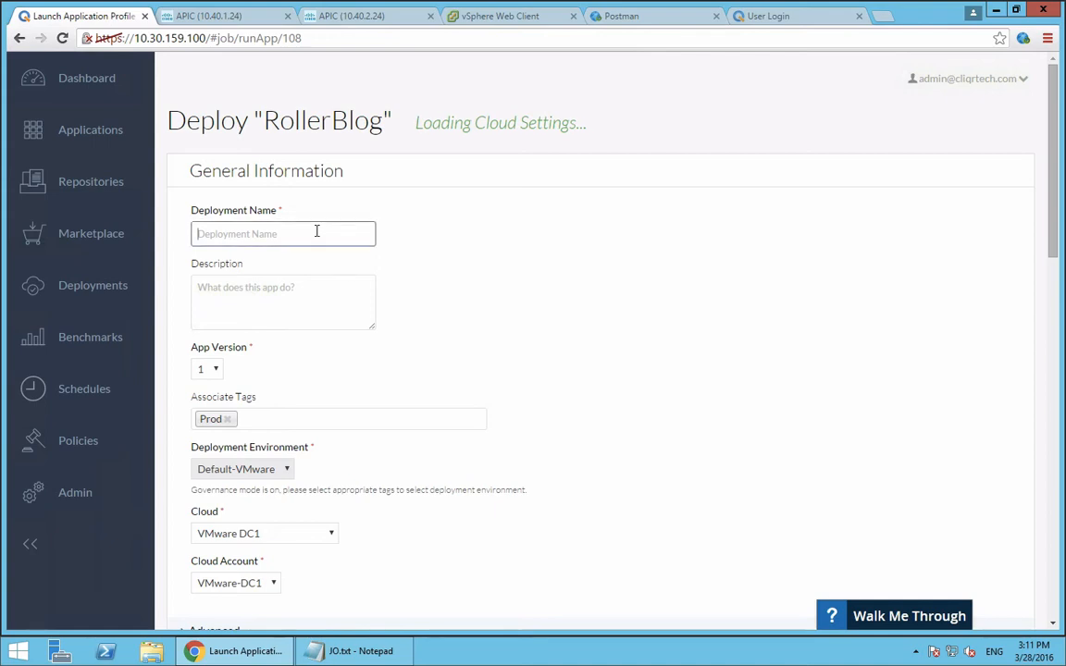
{"action": "type", "text": "carly-test"}
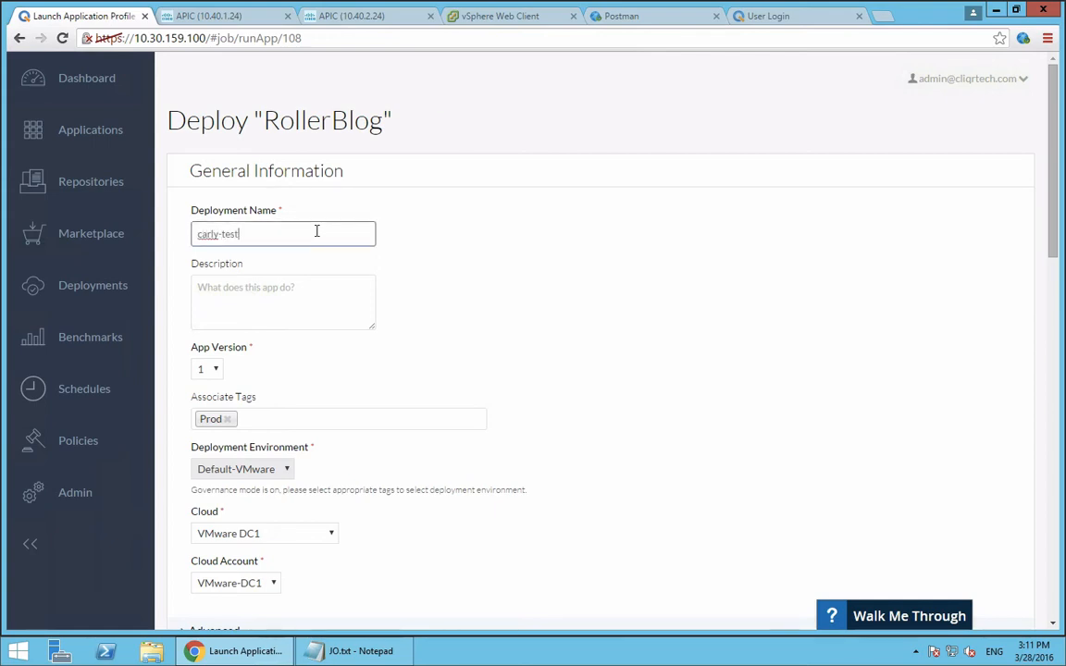
{"action": "type", "text": "-blog"}
Examine the deployment form's tier sections, the available tags and the cloud choices offered under the Prod tag
{"action": "scroll", "coordinate": [447, 369], "scroll_direction": "down", "scroll_amount": 20}
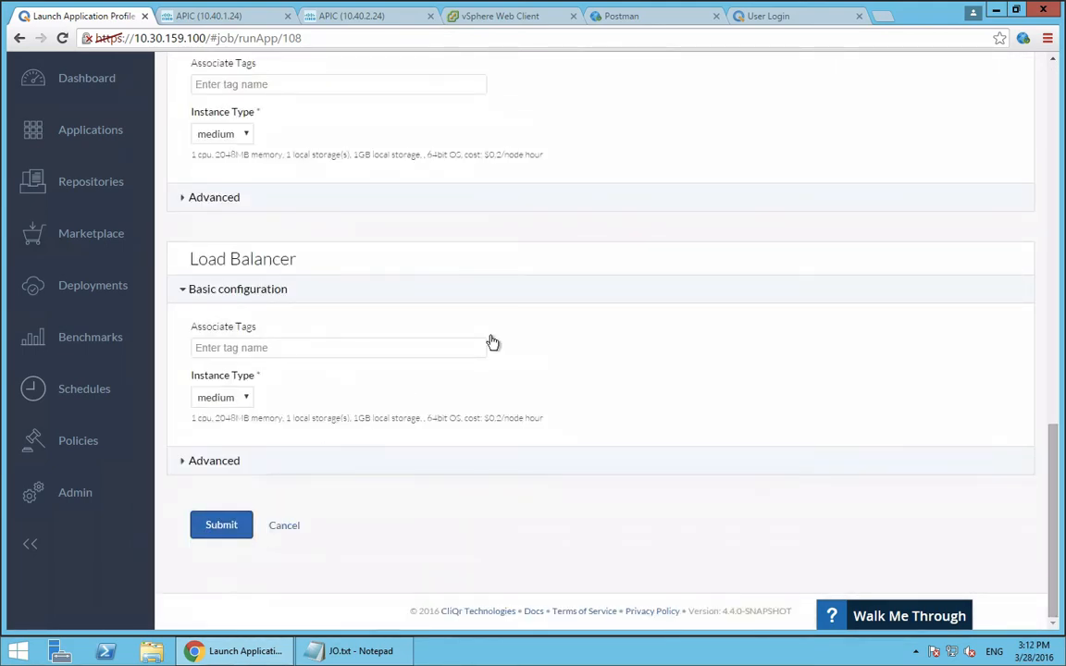
{"action": "scroll", "coordinate": [492, 343], "scroll_direction": "up", "scroll_amount": 20}
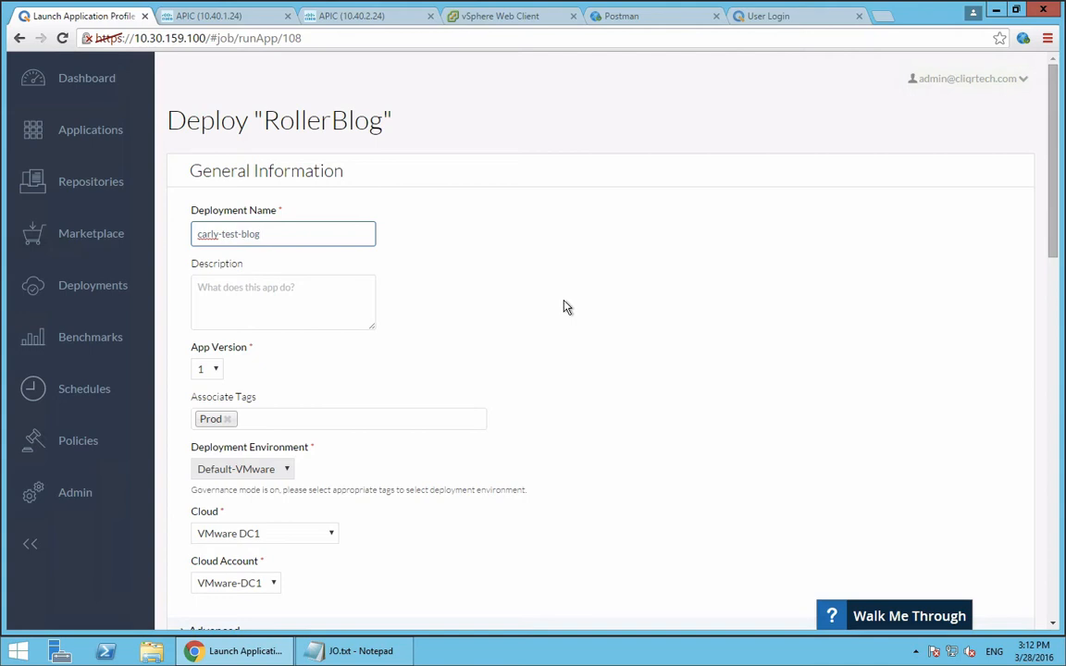
{"action": "scroll", "coordinate": [567, 307], "scroll_direction": "down", "scroll_amount": 1}
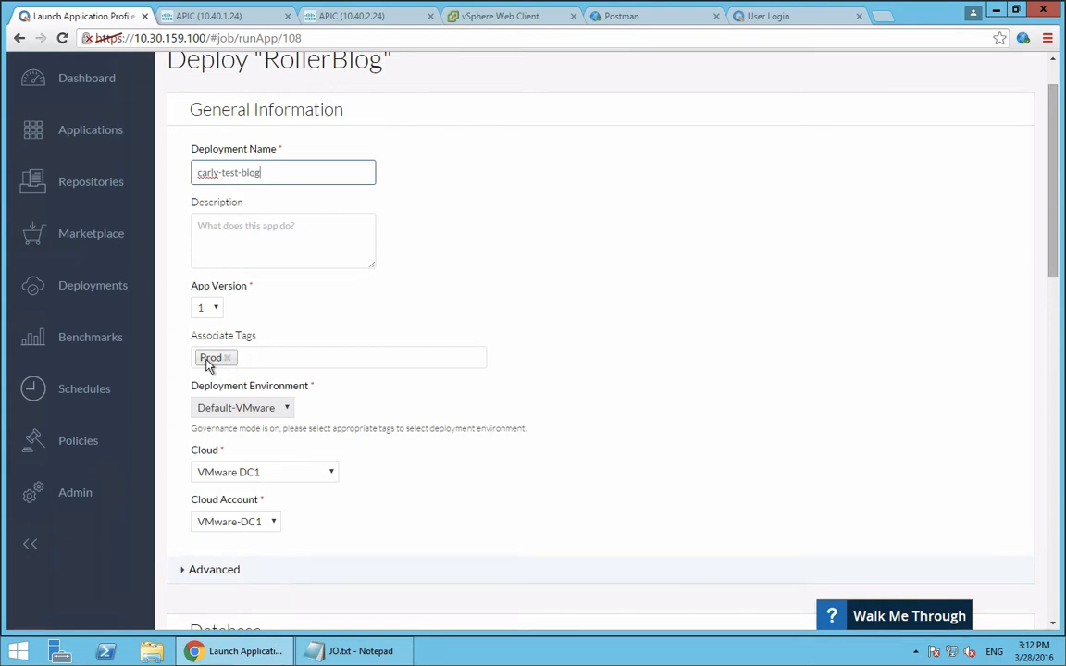
{"action": "left_click", "coordinate": [278, 359]}
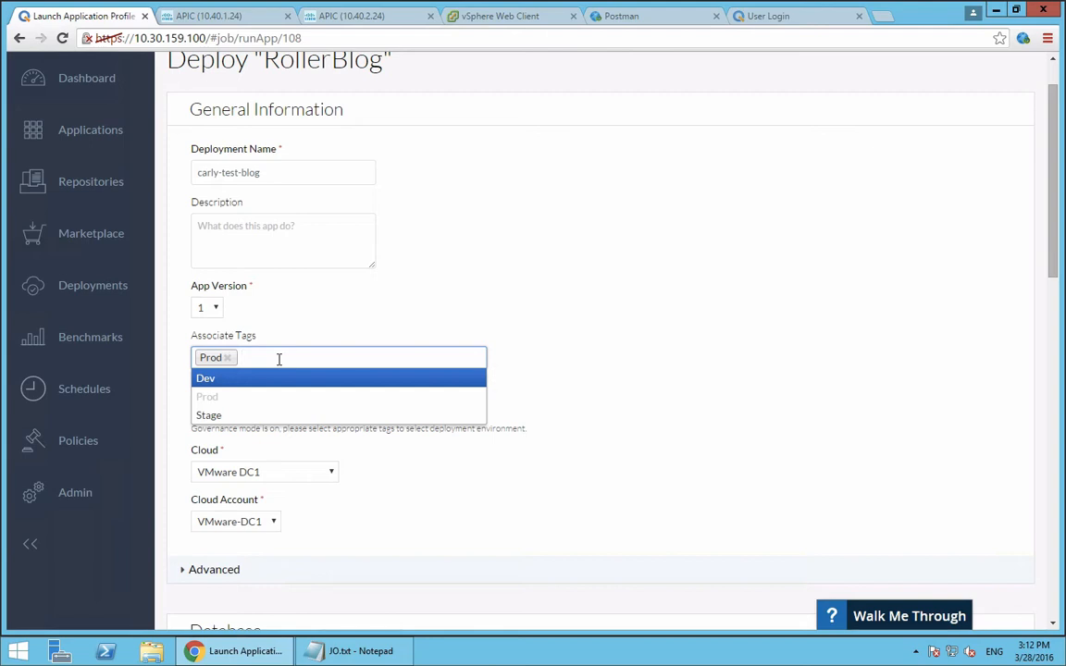
{"action": "left_click", "coordinate": [558, 315]}
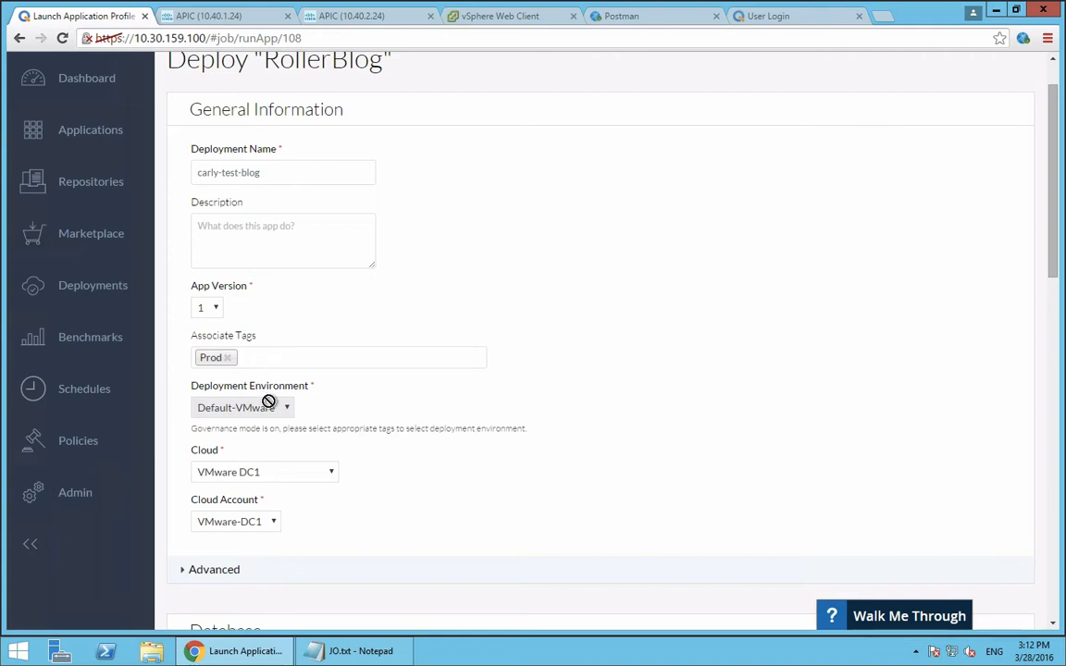
{"action": "left_click", "coordinate": [283, 473]}
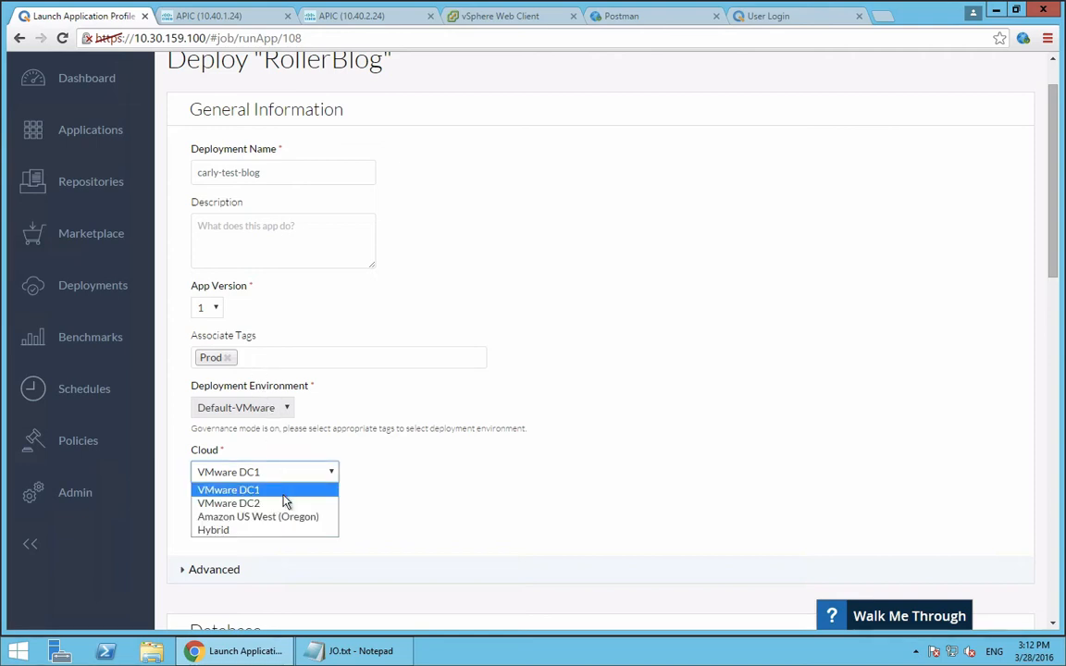
Replace the deployment's Prod tag with Dev and view the cloud choices offered for that environment
{"action": "left_click", "coordinate": [507, 356]}
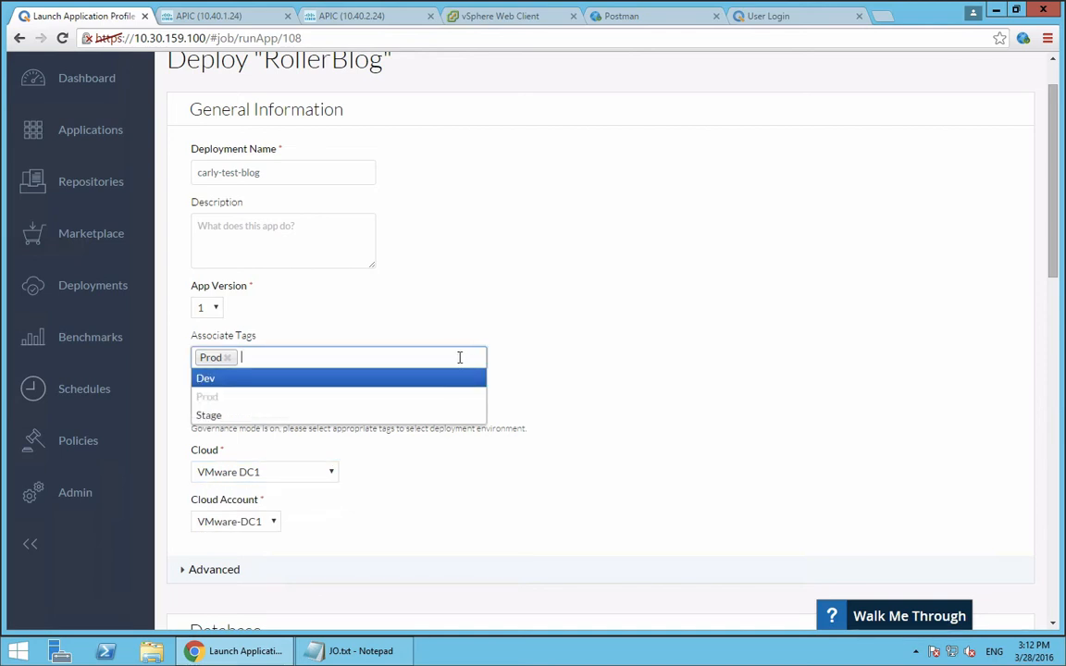
{"action": "left_click", "coordinate": [433, 377]}
{"action": "left_click", "coordinate": [226, 358]}
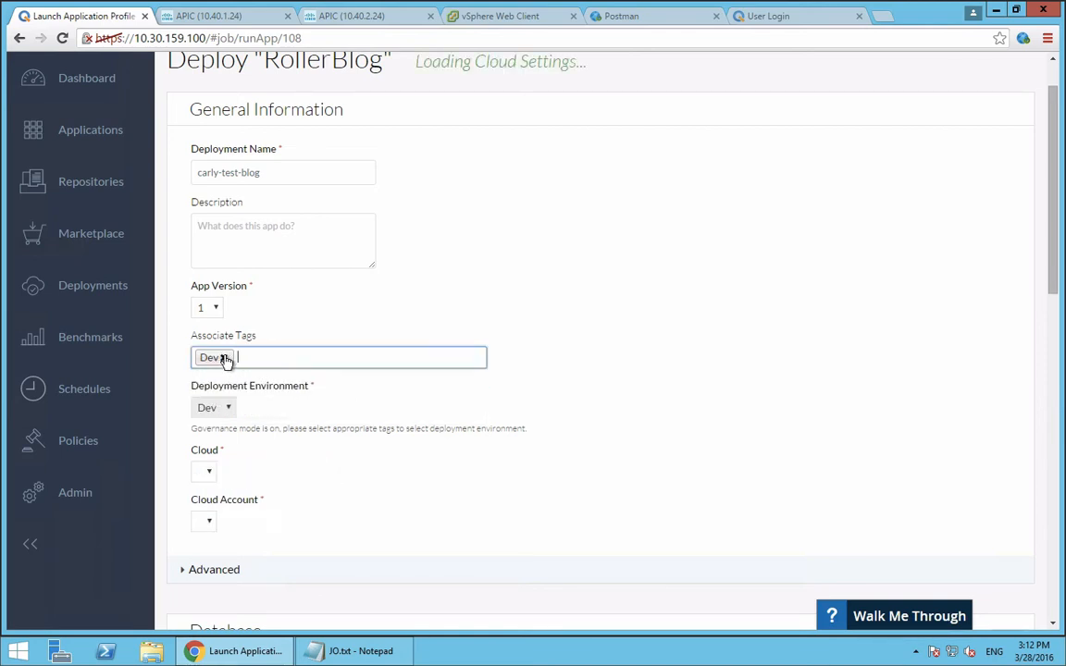
{"action": "left_click", "coordinate": [272, 473]}
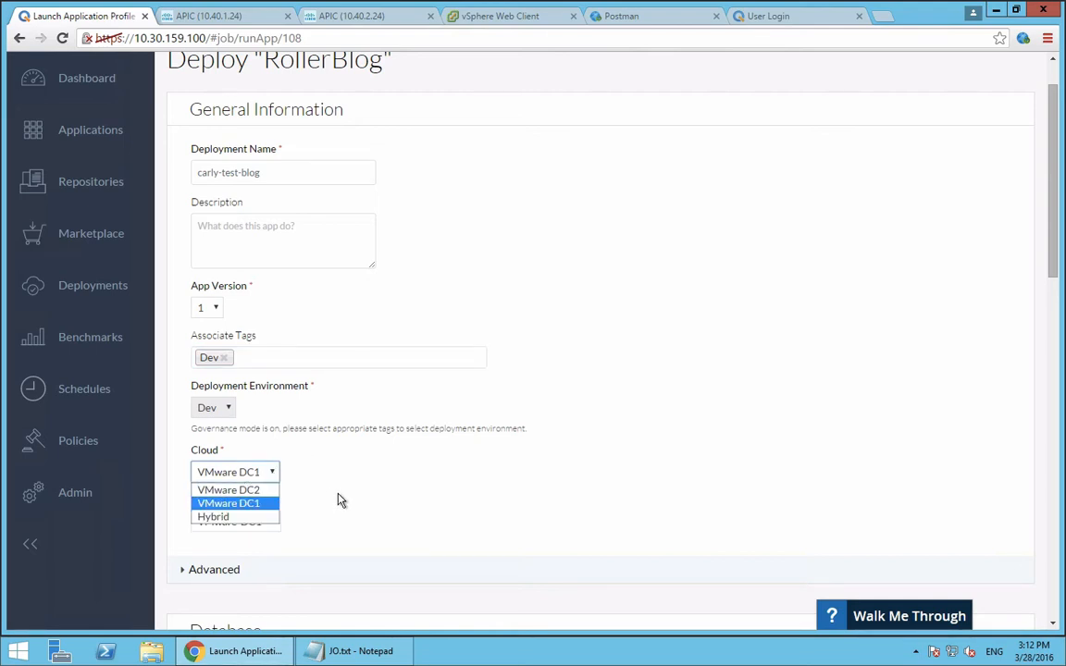
Remove the Dev tag from the general deployment information and associate the Prod tag with the Database tier
{"action": "left_click", "coordinate": [224, 357]}
{"action": "left_click", "coordinate": [246, 353]}
{"action": "type", "text": "prod"}
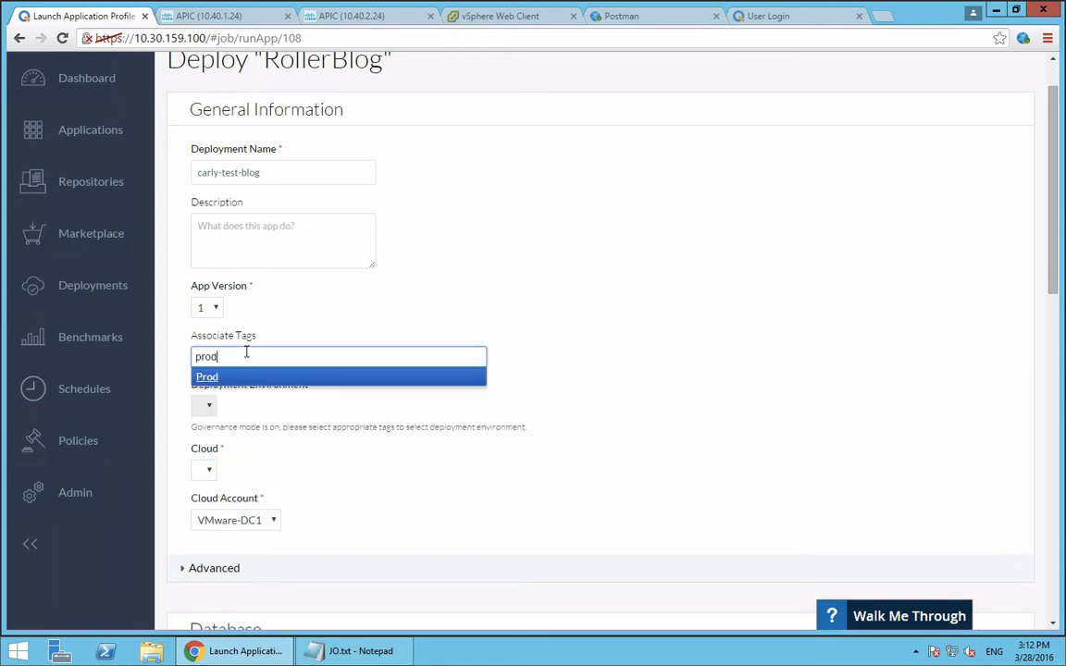
{"action": "key", "text": "Tab"}
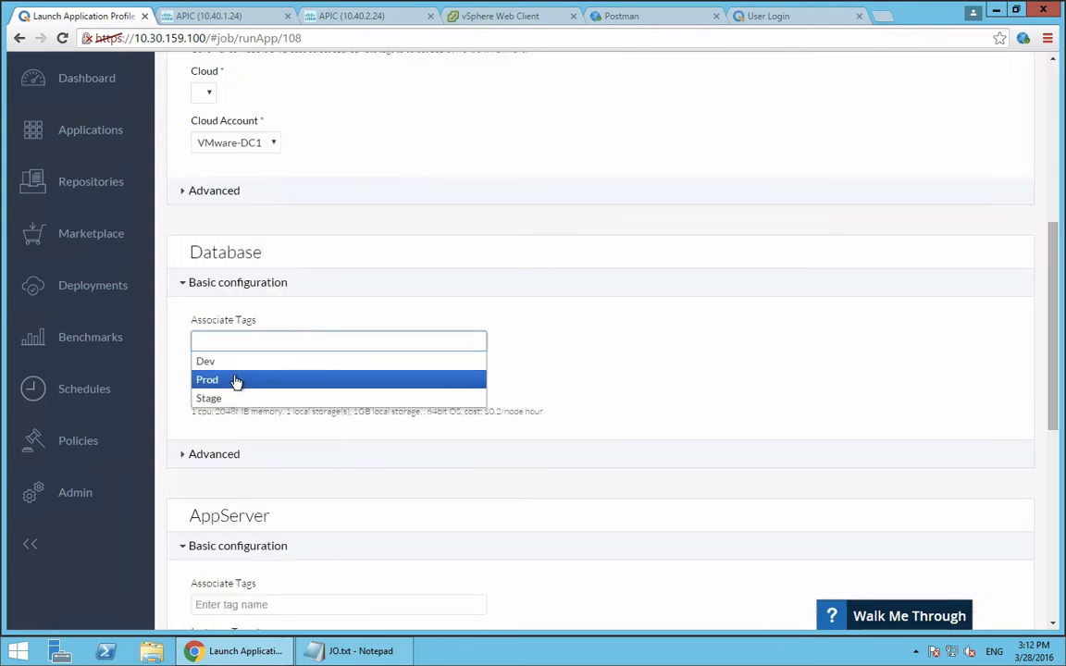
{"action": "left_click", "coordinate": [246, 380]}
Associate the Prod tag with the deployment in its general information
{"action": "scroll", "coordinate": [359, 331], "scroll_direction": "up", "scroll_amount": 5}
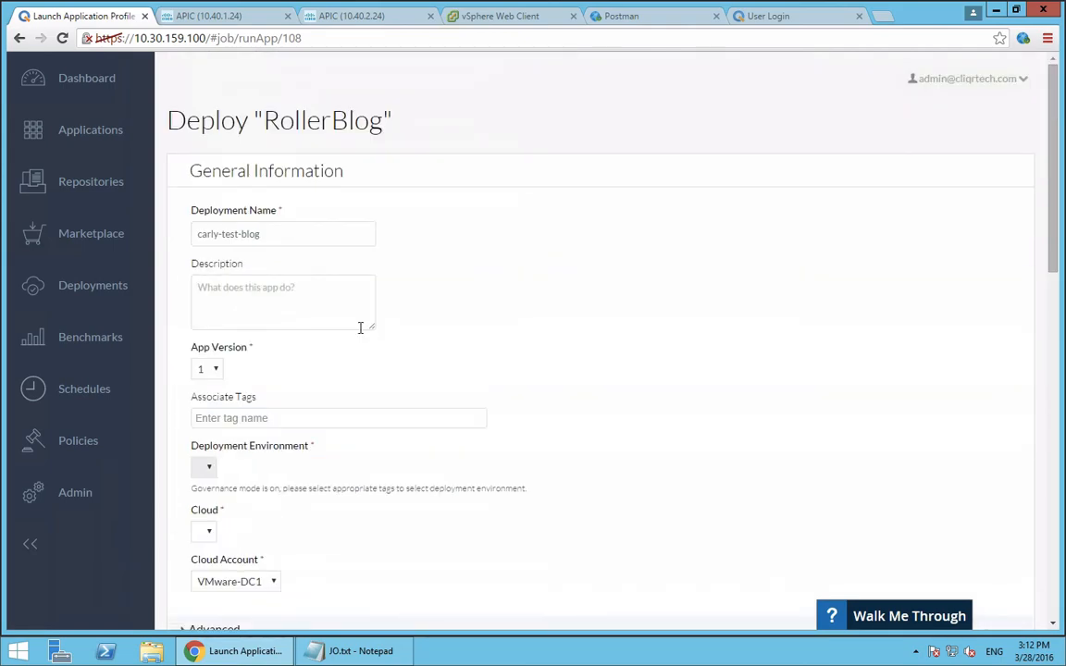
{"action": "scroll", "coordinate": [360, 328], "scroll_direction": "down", "scroll_amount": 5}
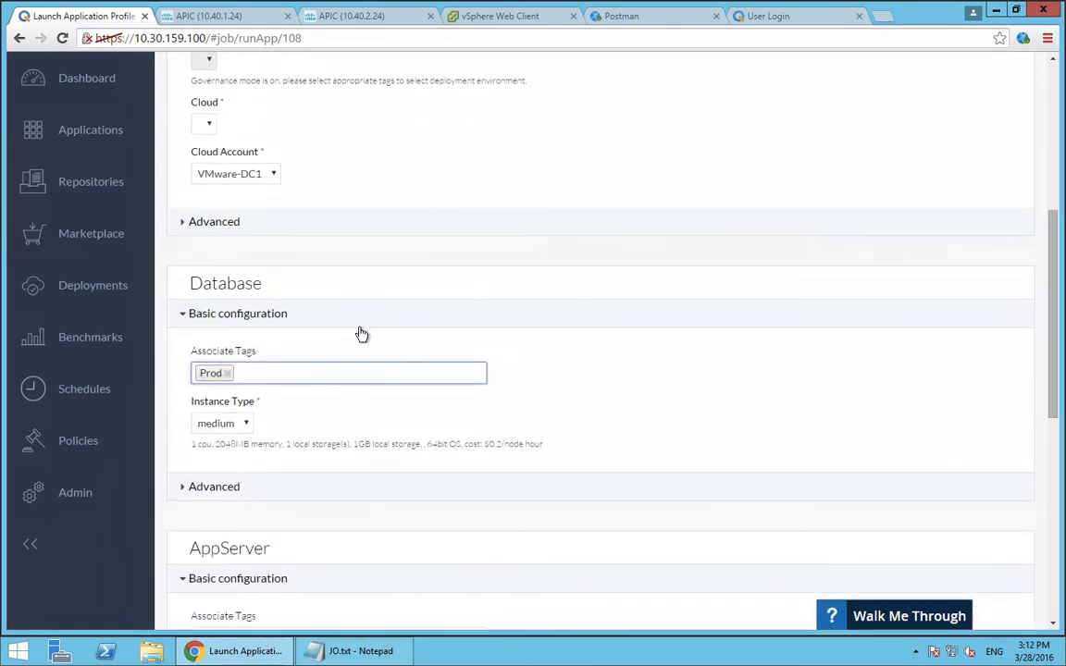
{"action": "scroll", "coordinate": [362, 334], "scroll_direction": "down", "scroll_amount": 6}
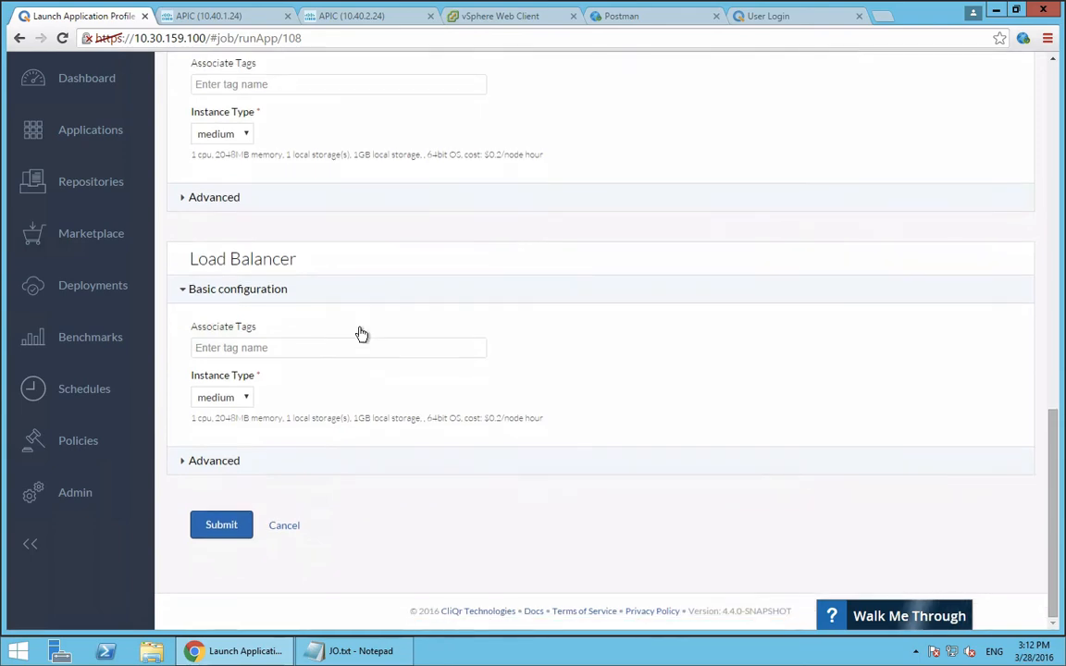
{"action": "scroll", "coordinate": [324, 396], "scroll_direction": "up", "scroll_amount": 10}
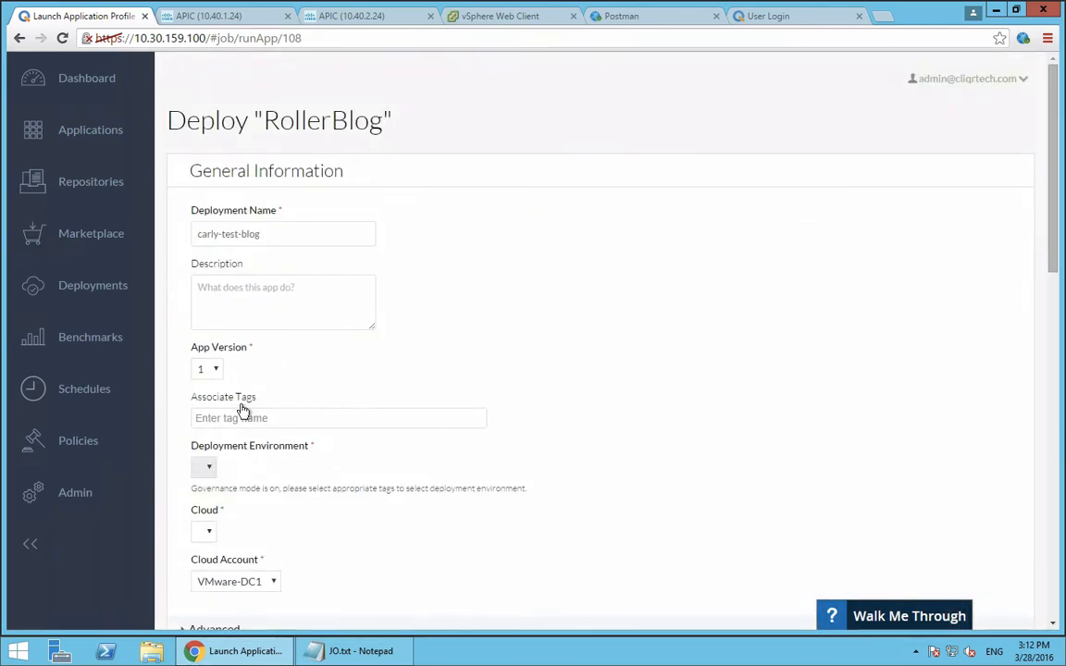
{"action": "scroll", "coordinate": [256, 486], "scroll_direction": "down", "scroll_amount": 5}
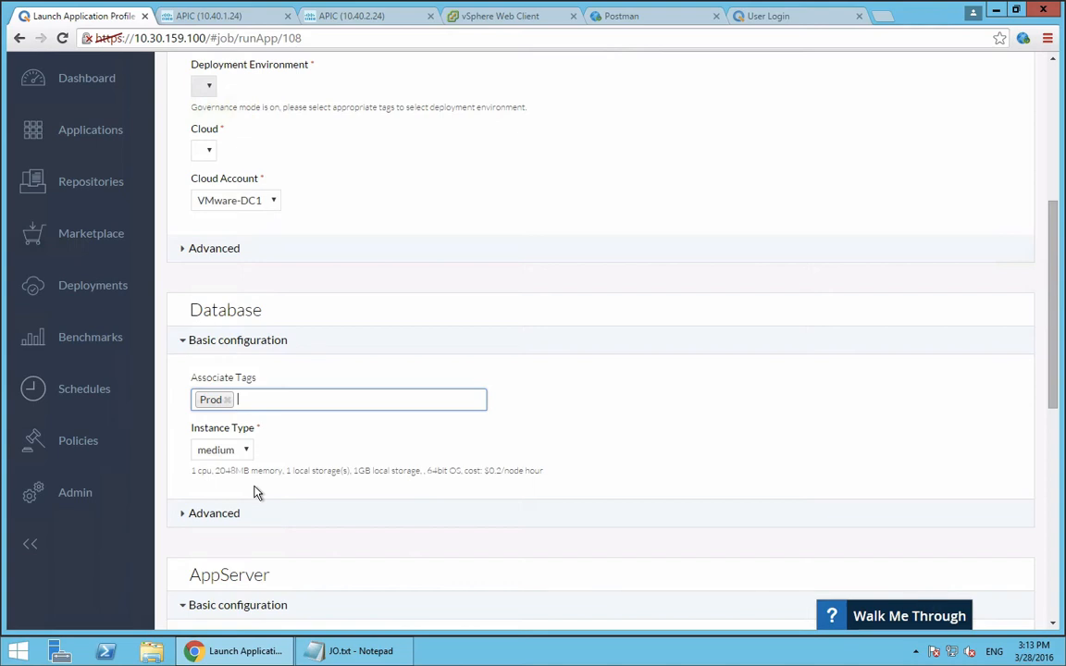
{"action": "left_click", "coordinate": [204, 150]}
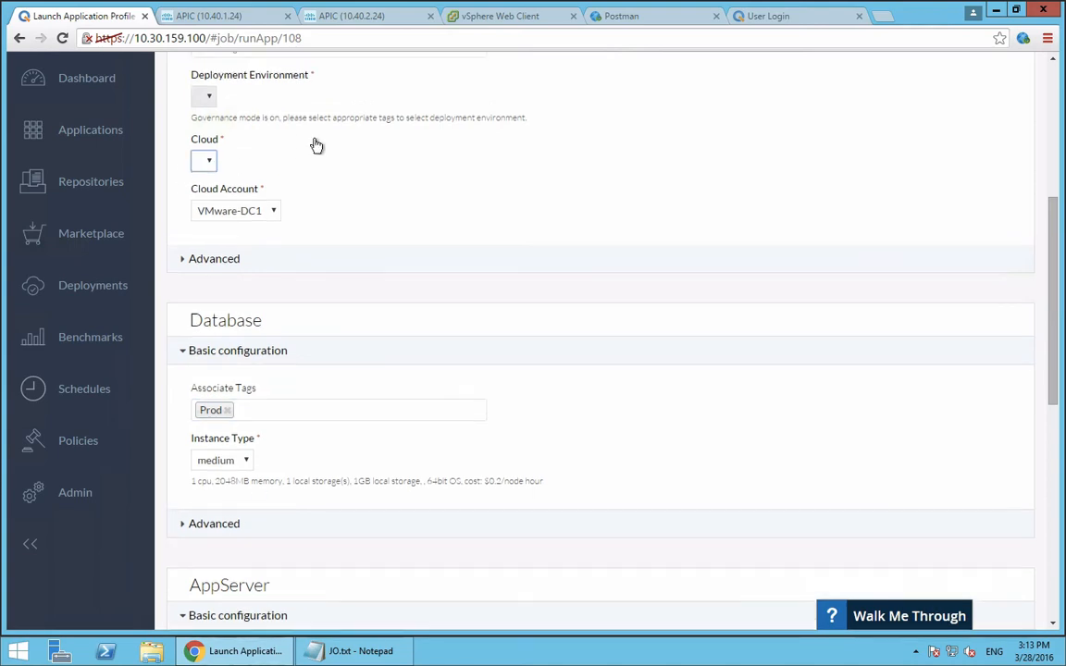
{"action": "scroll", "coordinate": [317, 146], "scroll_direction": "up", "scroll_amount": 4}
{"action": "left_click", "coordinate": [244, 370]}
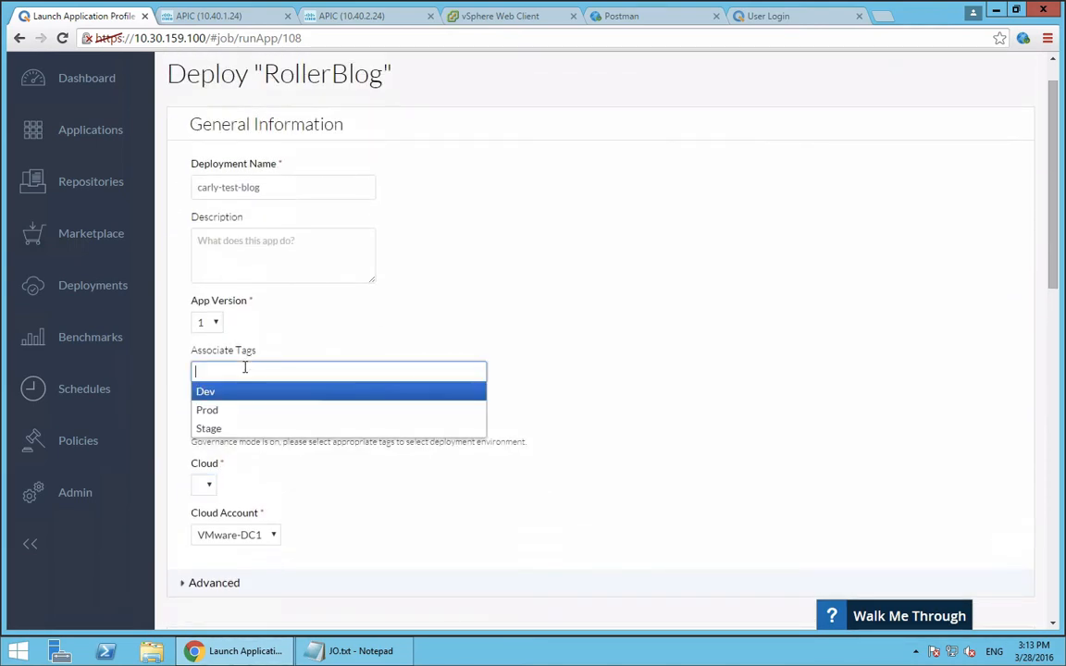
{"action": "left_click", "coordinate": [237, 409]}
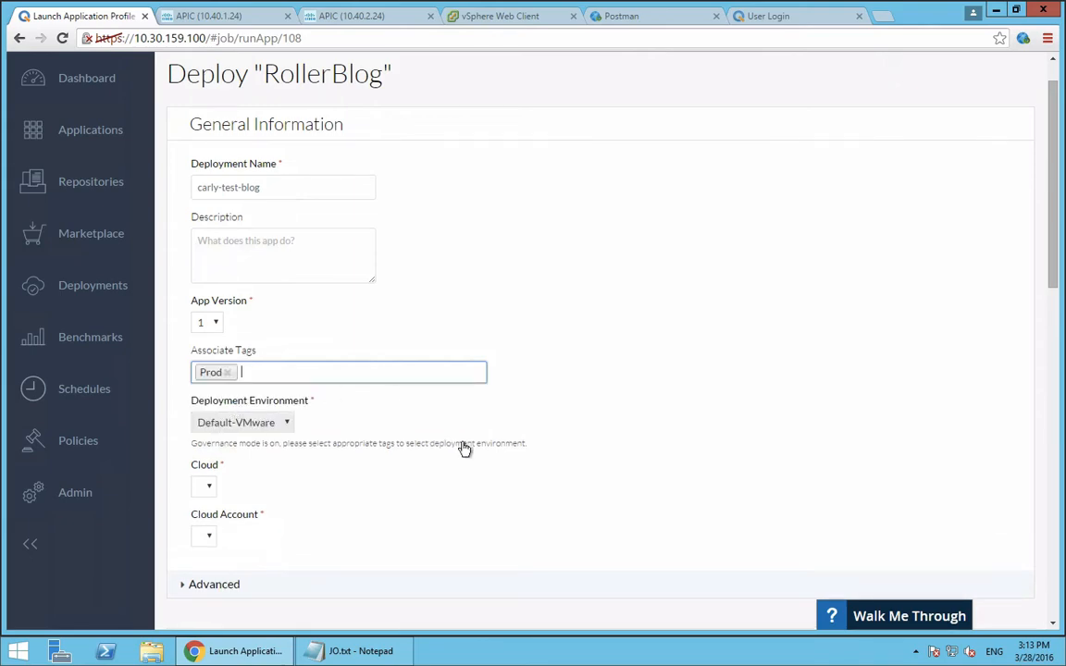
Review the cloud selection and the Database, AppServer and Load Balancer settings through the end of the deployment form
{"action": "scroll", "coordinate": [463, 444], "scroll_direction": "down", "scroll_amount": 7}
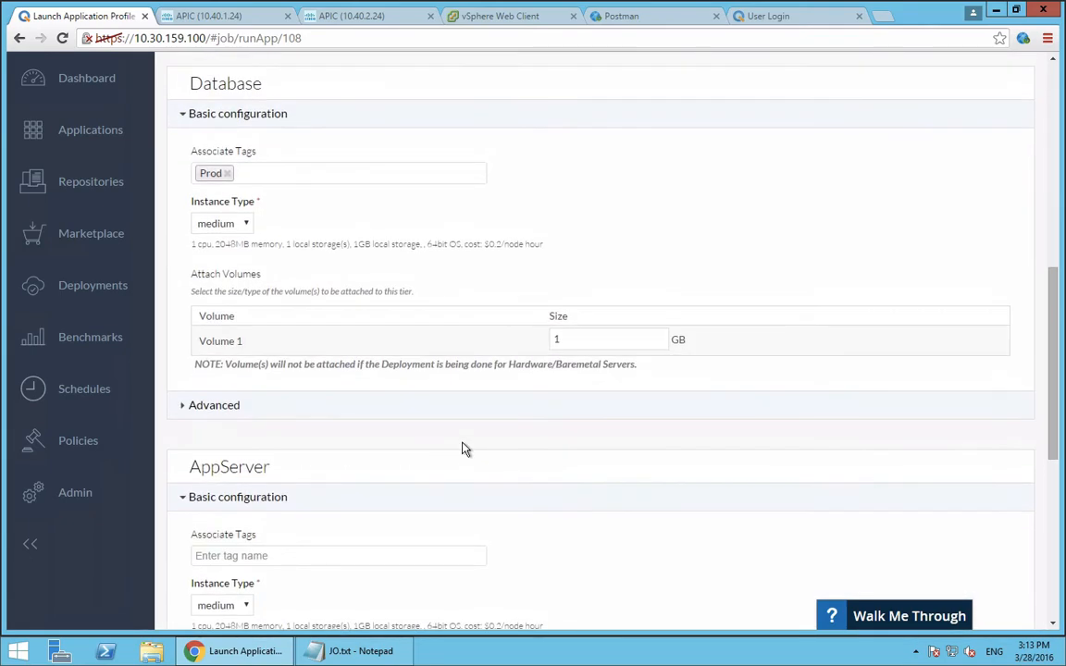
{"action": "scroll", "coordinate": [465, 449], "scroll_direction": "up", "scroll_amount": 4}
{"action": "scroll", "coordinate": [465, 449], "scroll_direction": "down", "scroll_amount": 3}
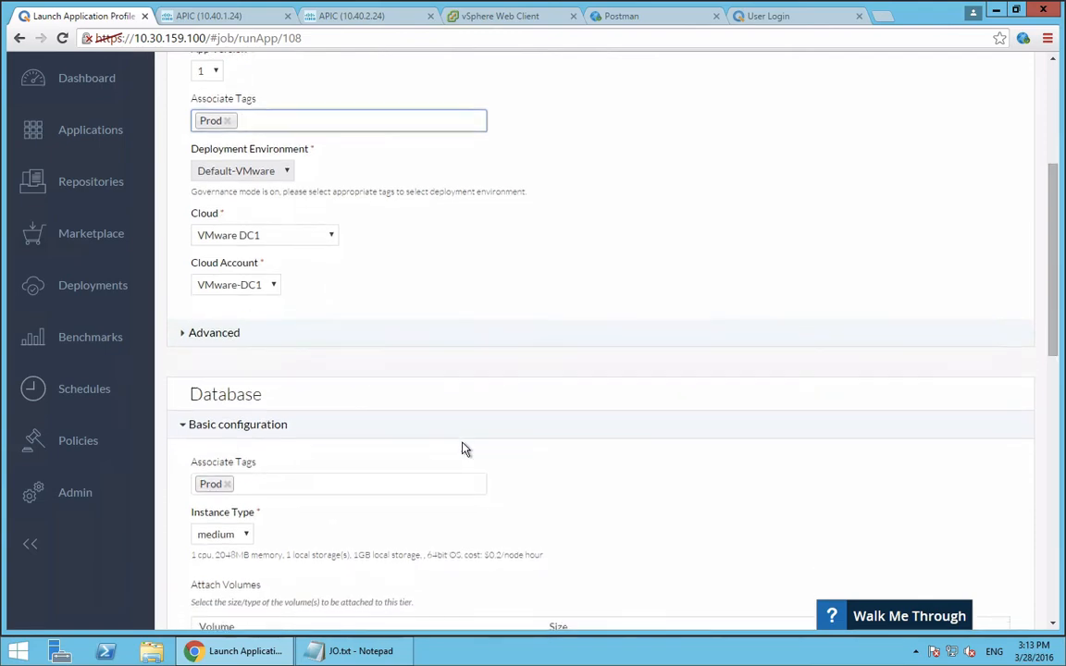
{"action": "scroll", "coordinate": [464, 449], "scroll_direction": "down", "scroll_amount": 6}
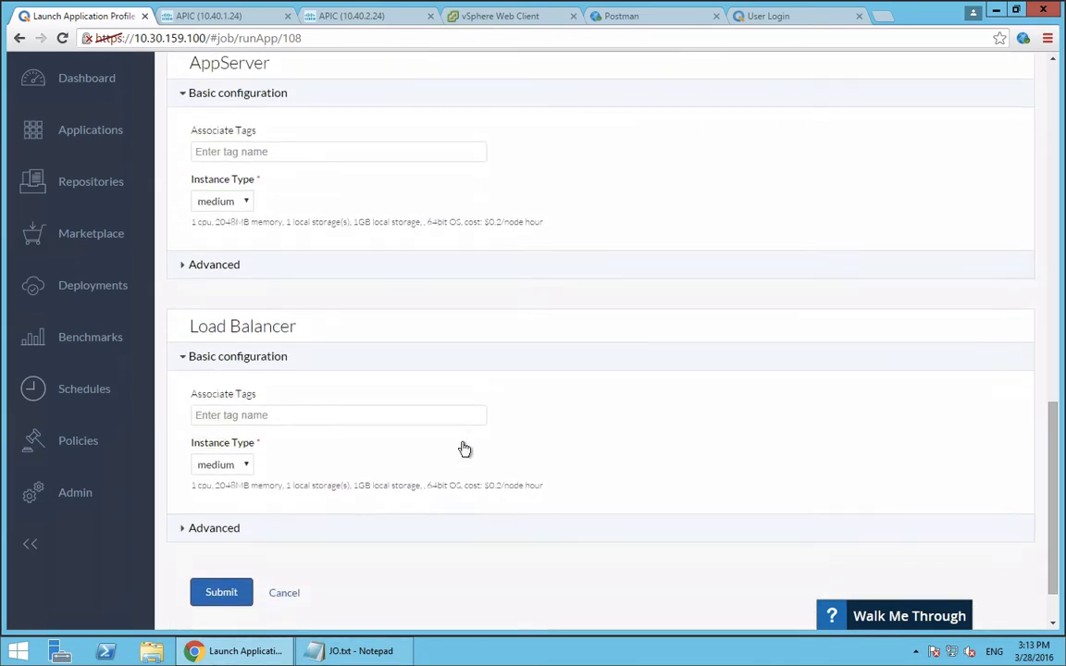
{"action": "scroll", "coordinate": [464, 449], "scroll_direction": "down", "scroll_amount": 1}
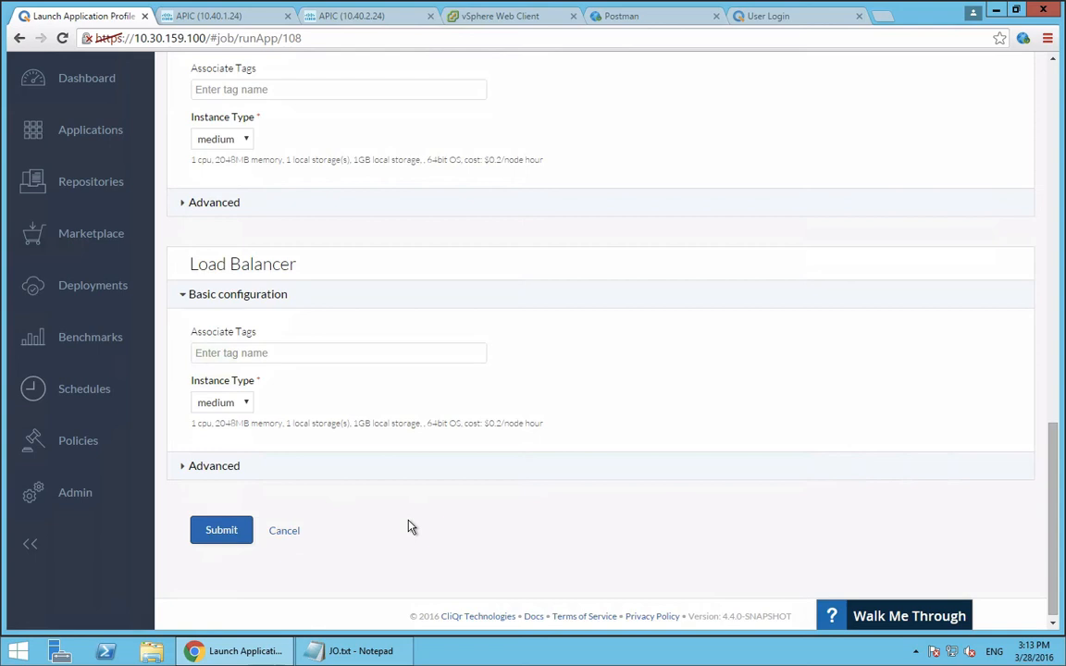
Submit the RollerBlog deployment and view the tier topology in its deployment details
{"action": "left_click", "coordinate": [221, 531]}
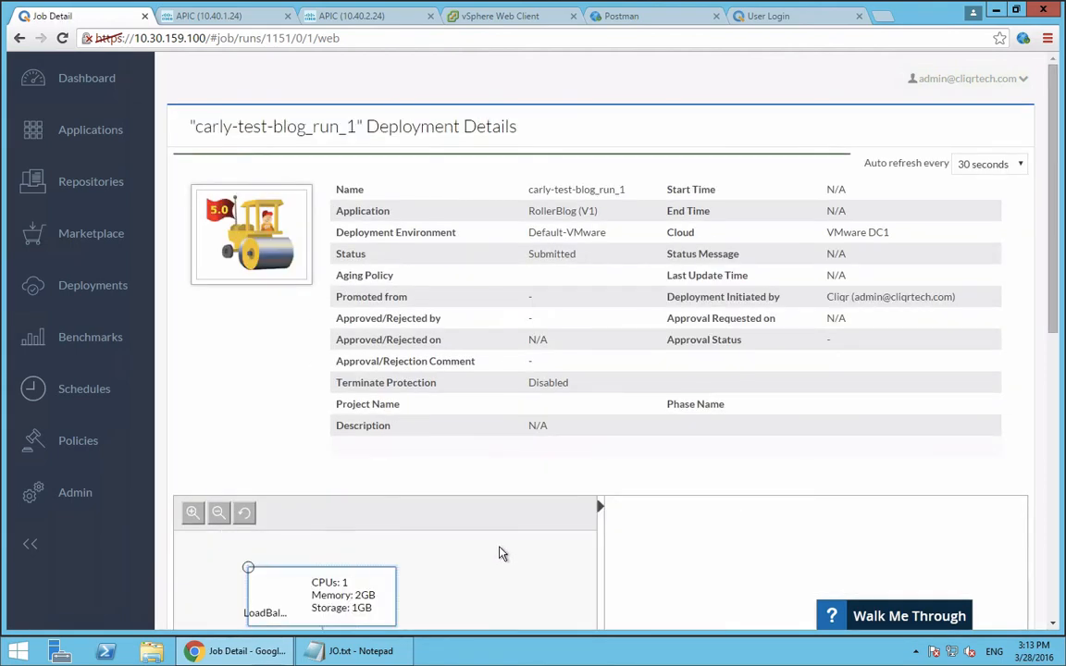
{"action": "scroll", "coordinate": [500, 554], "scroll_direction": "down", "scroll_amount": 2}
{"action": "scroll", "coordinate": [499, 554], "scroll_direction": "down", "scroll_amount": 3}
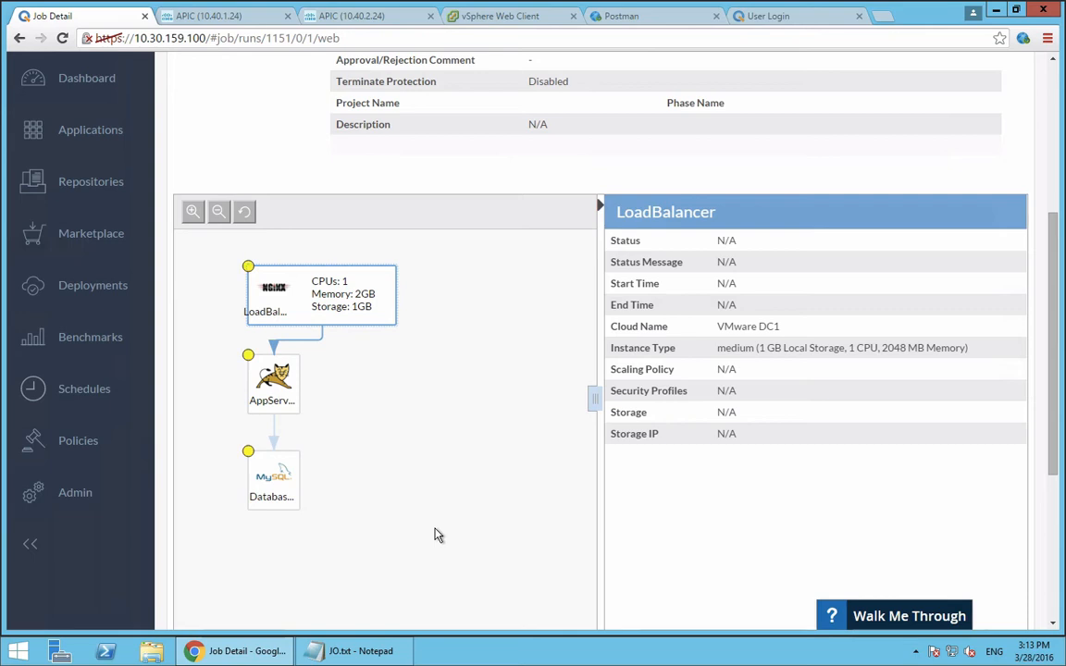
Switch to the APIC at 10.40.1.24 and inspect the EPGs and contracts of the application profile ending in test-blog_1151
{"action": "left_click", "coordinate": [217, 21]}
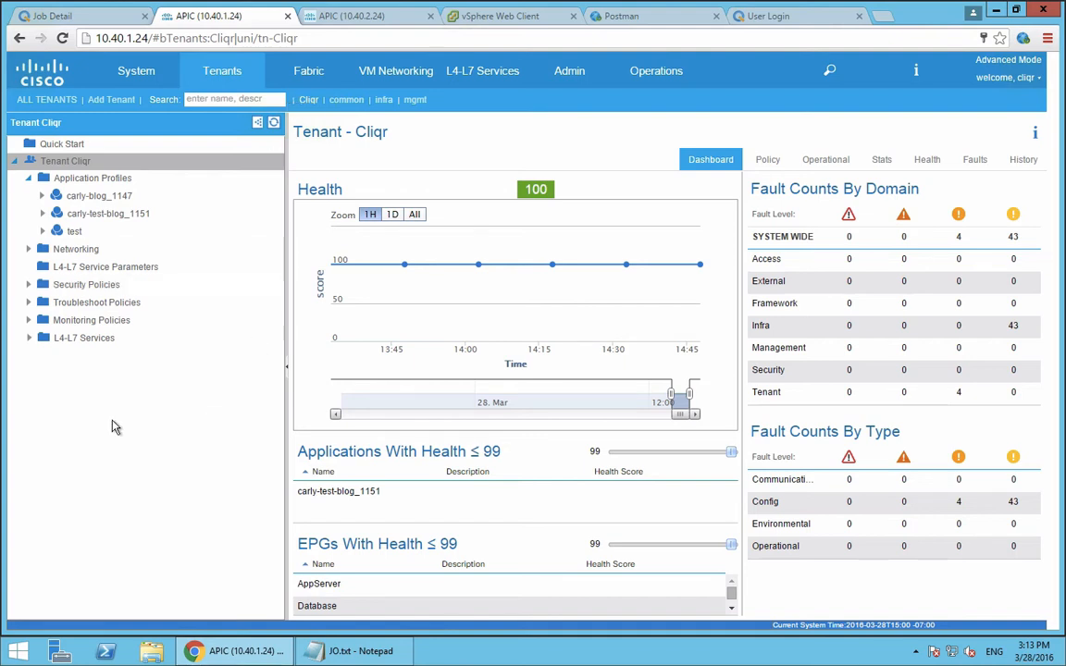
{"action": "left_click", "coordinate": [73, 217]}
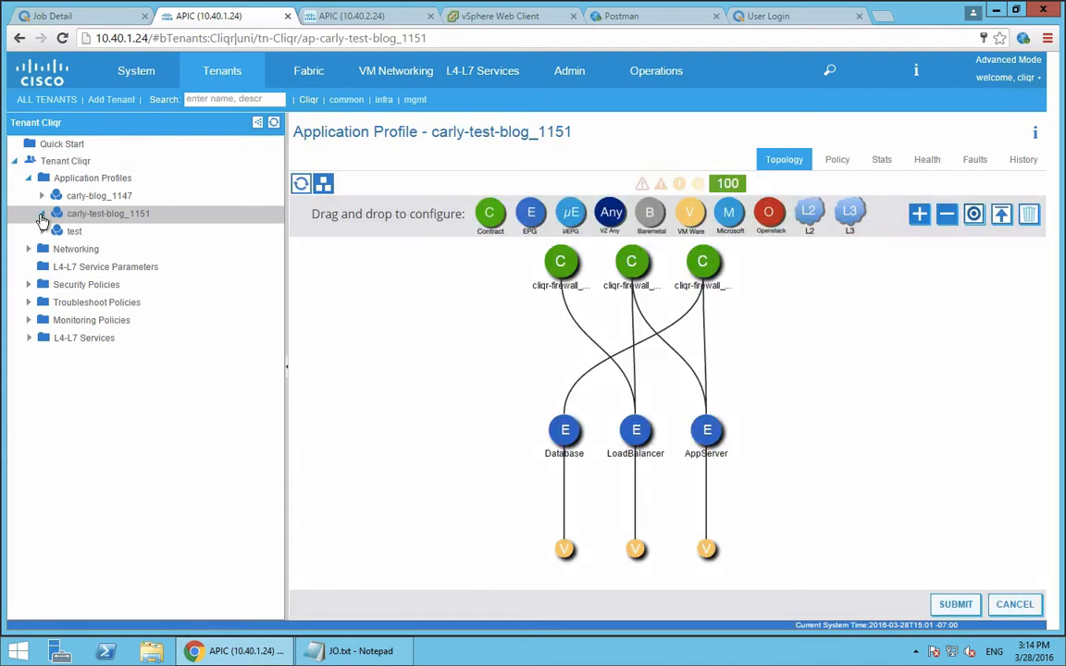
{"action": "left_click", "coordinate": [41, 215]}
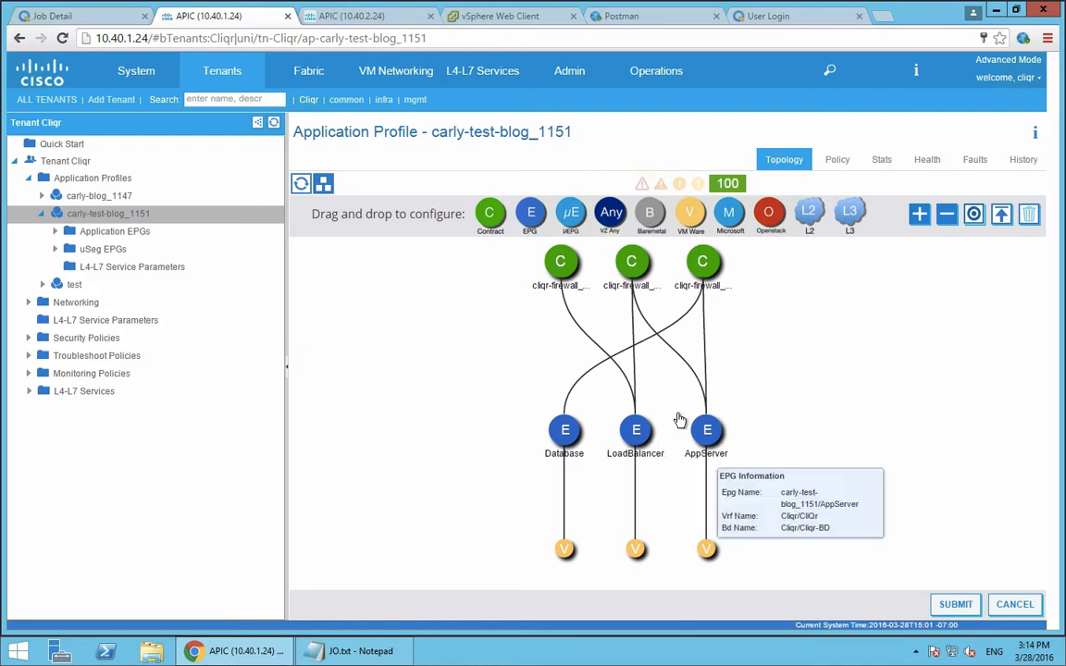
{"action": "mouse_move", "coordinate": [564, 264]}
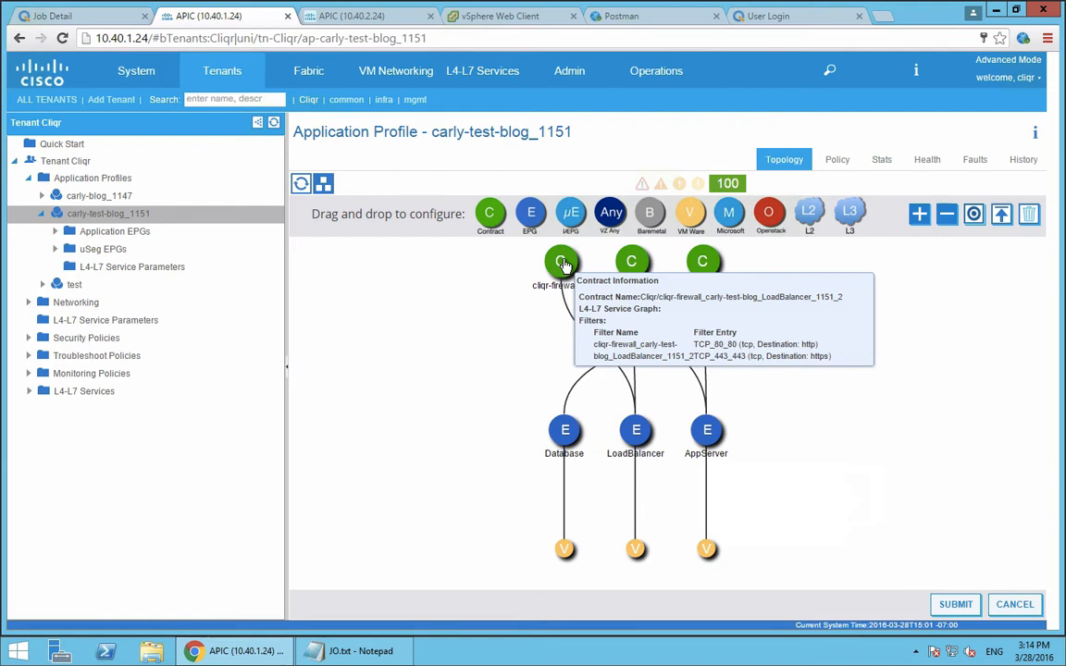
{"action": "mouse_move", "coordinate": [637, 266]}
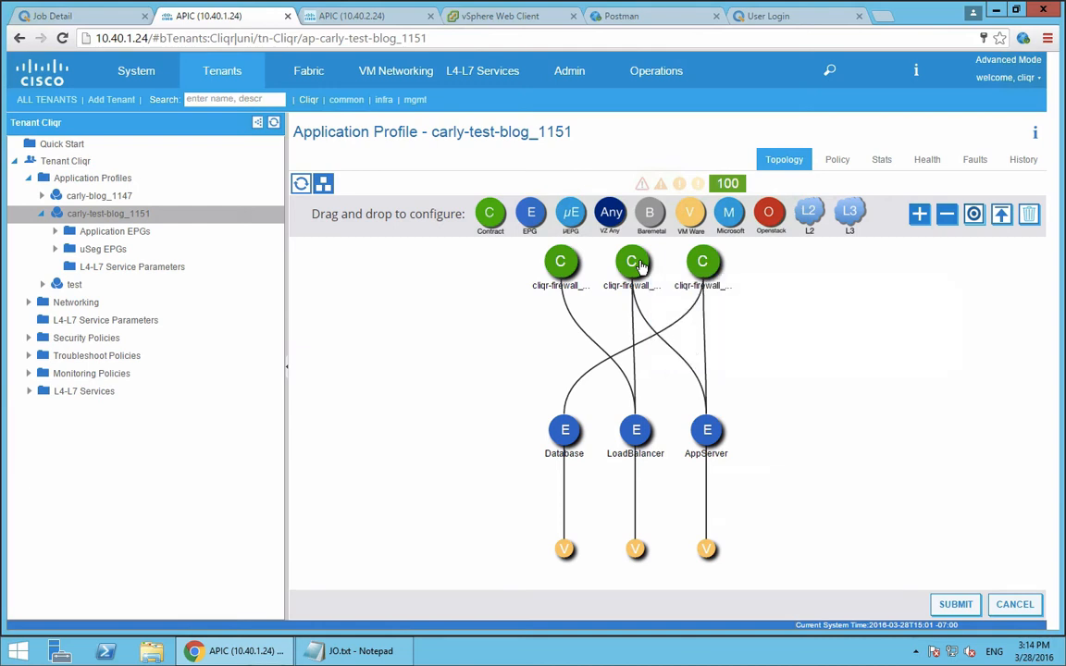
{"action": "left_click", "coordinate": [122, 217]}
Return to the CliQr deployment details and review the deployment's status and the progress of its tiers
{"action": "left_click", "coordinate": [57, 16]}
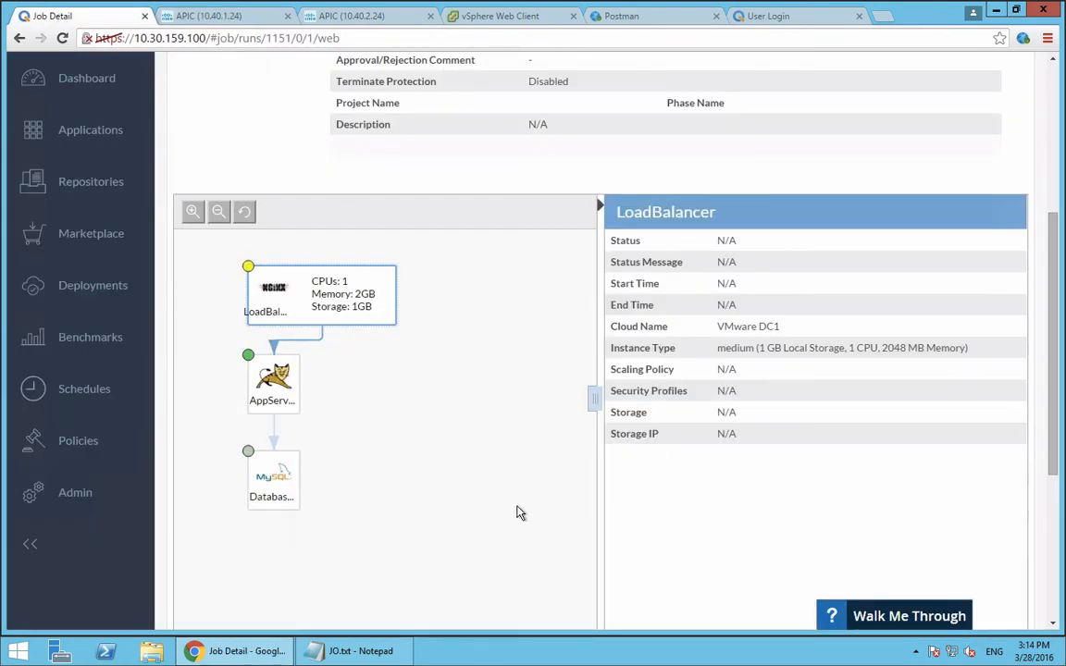
{"action": "scroll", "coordinate": [518, 513], "scroll_direction": "up", "scroll_amount": 3}
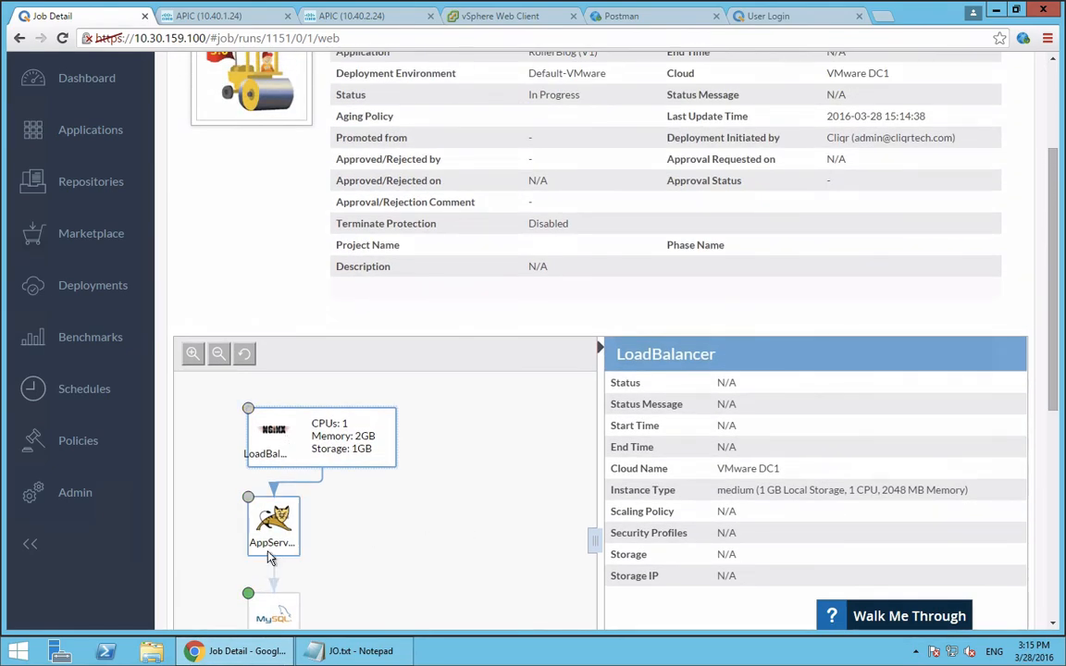
{"action": "scroll", "coordinate": [273, 558], "scroll_direction": "down", "scroll_amount": 1}
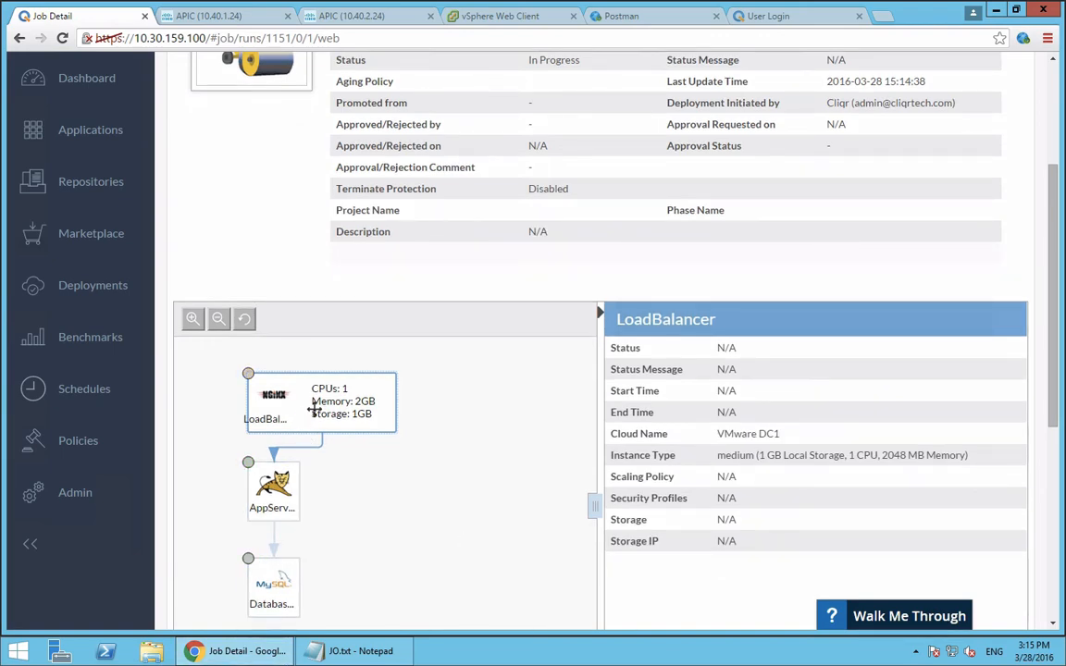
{"action": "scroll", "coordinate": [488, 428], "scroll_direction": "up", "scroll_amount": 5}
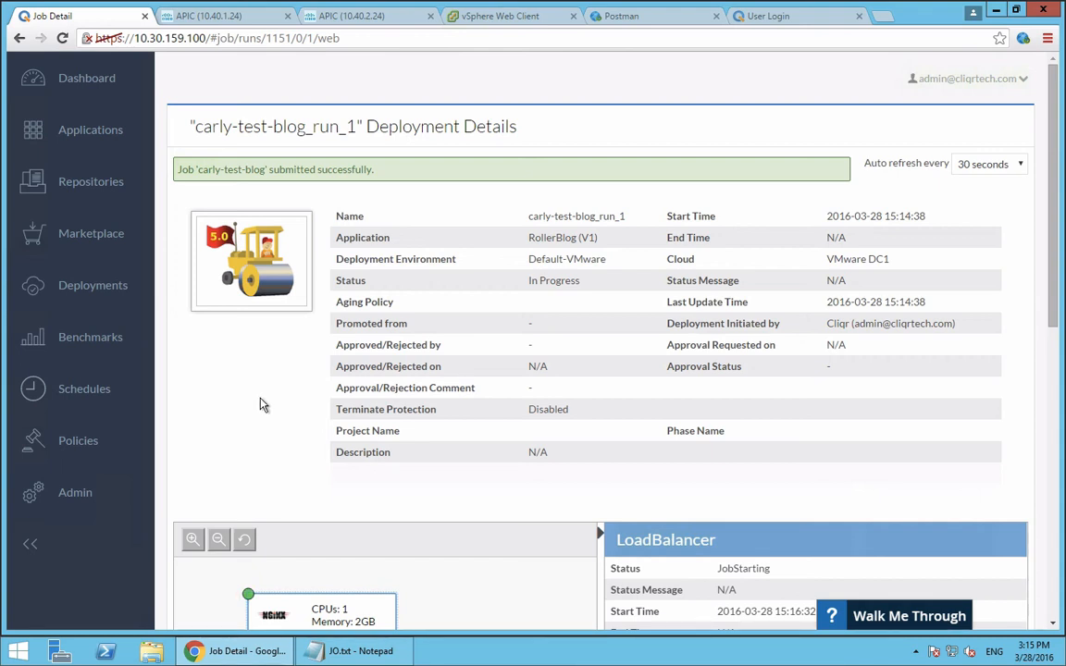
Find RollerBlog among the application profiles and open it for editing
{"action": "left_click", "coordinate": [72, 133]}
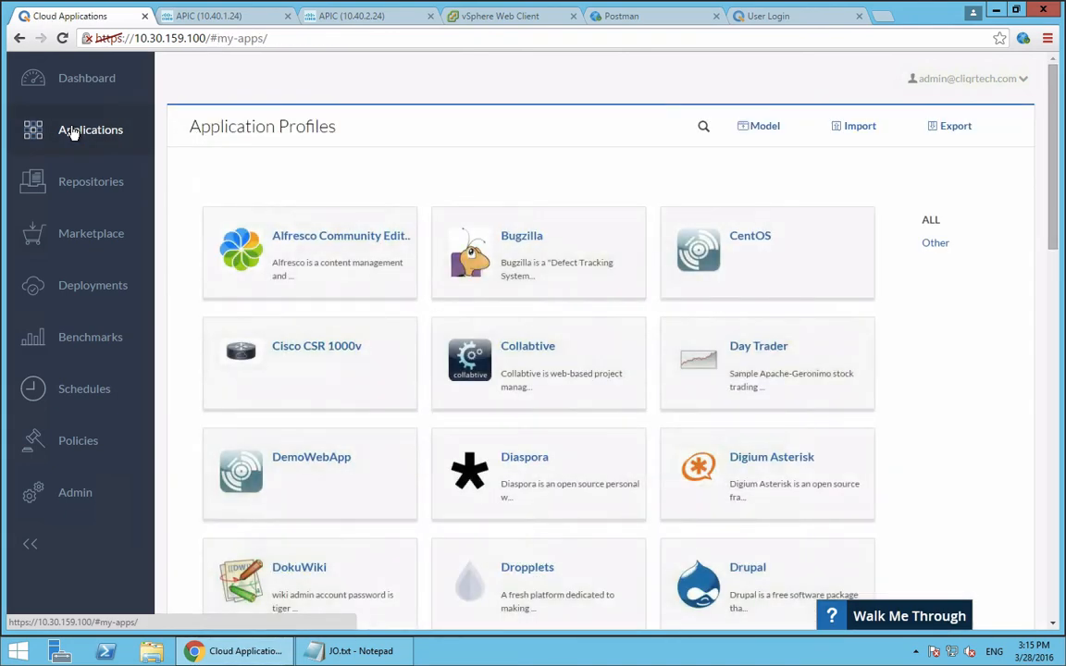
{"action": "scroll", "coordinate": [944, 527], "scroll_direction": "down", "scroll_amount": 1}
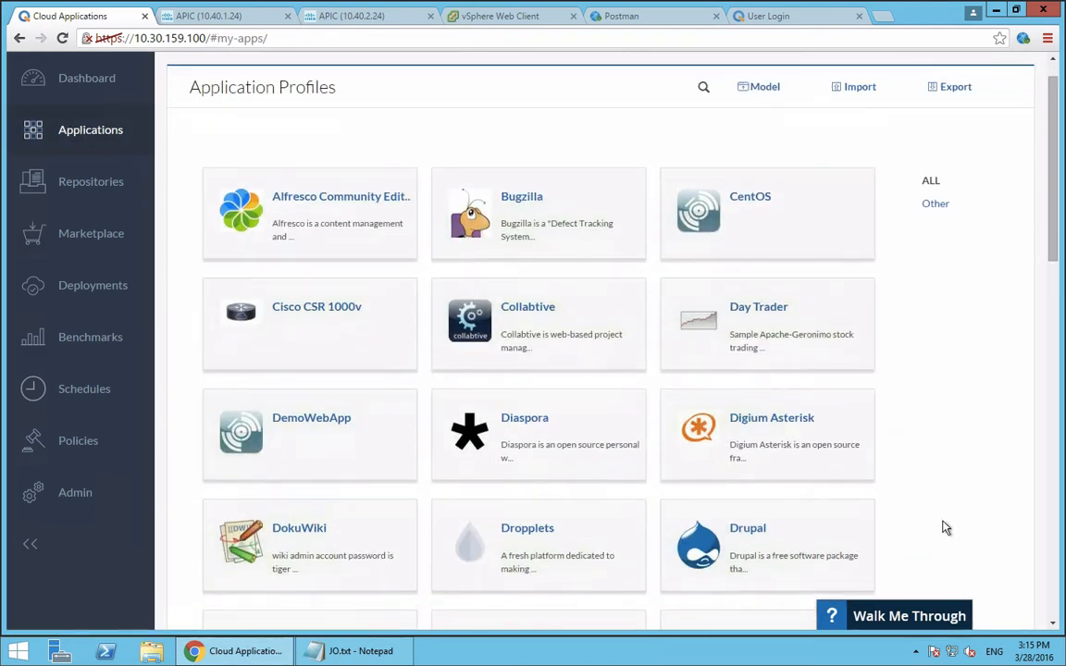
{"action": "scroll", "coordinate": [945, 528], "scroll_direction": "down", "scroll_amount": 8}
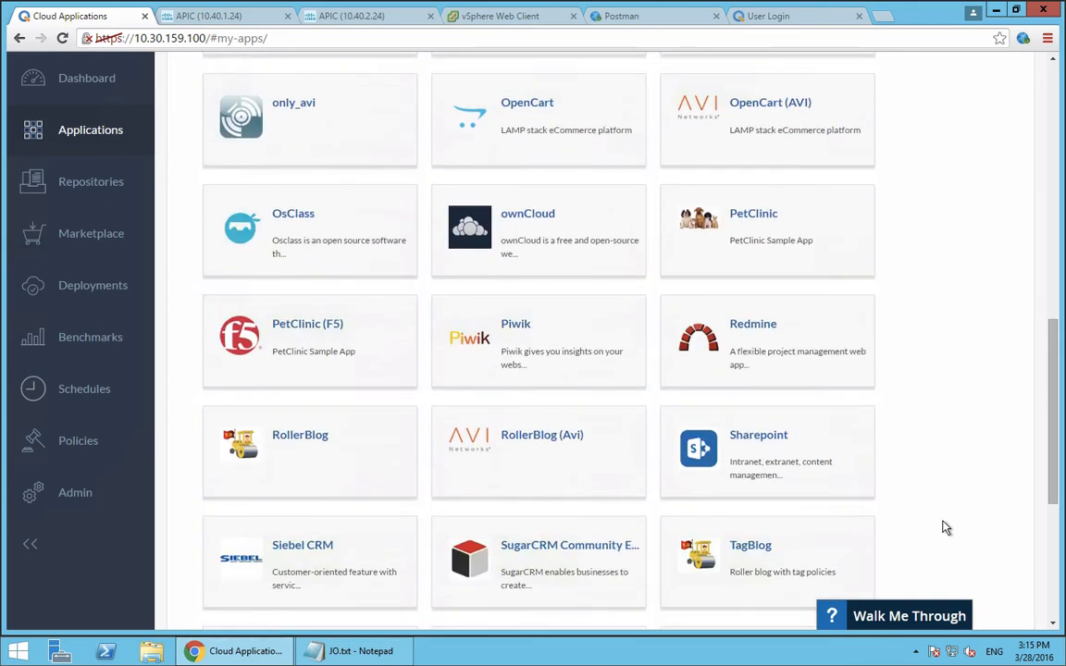
{"action": "scroll", "coordinate": [945, 527], "scroll_direction": "down", "scroll_amount": 4}
{"action": "scroll", "coordinate": [944, 528], "scroll_direction": "up", "scroll_amount": 2}
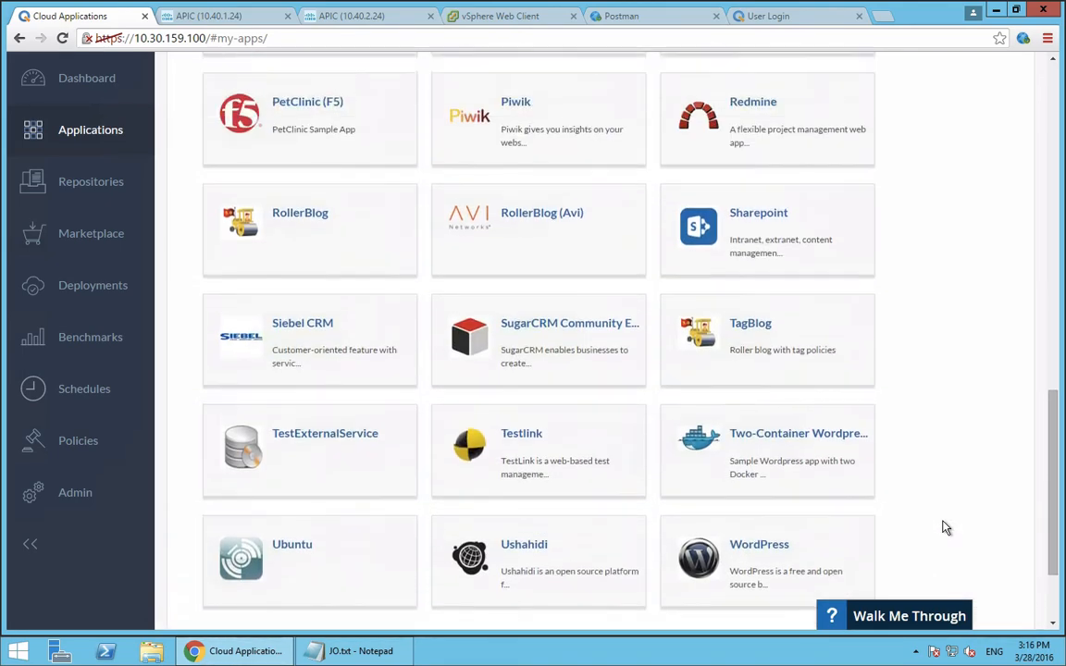
{"action": "scroll", "coordinate": [945, 527], "scroll_direction": "up", "scroll_amount": 3}
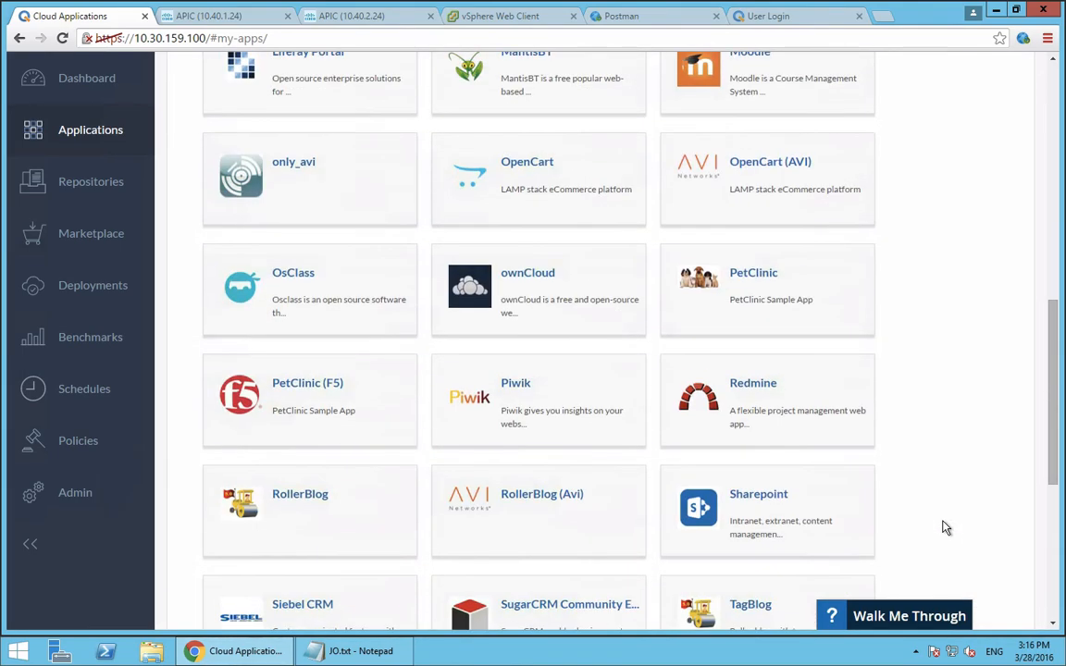
{"action": "left_click", "coordinate": [402, 546]}
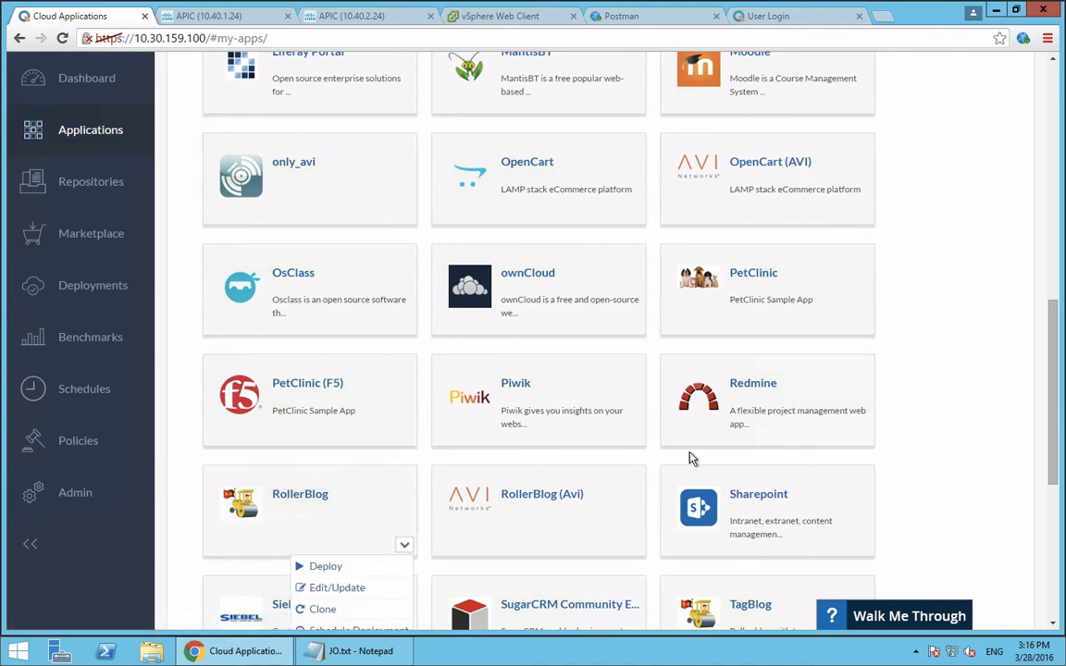
{"action": "left_click", "coordinate": [360, 591]}
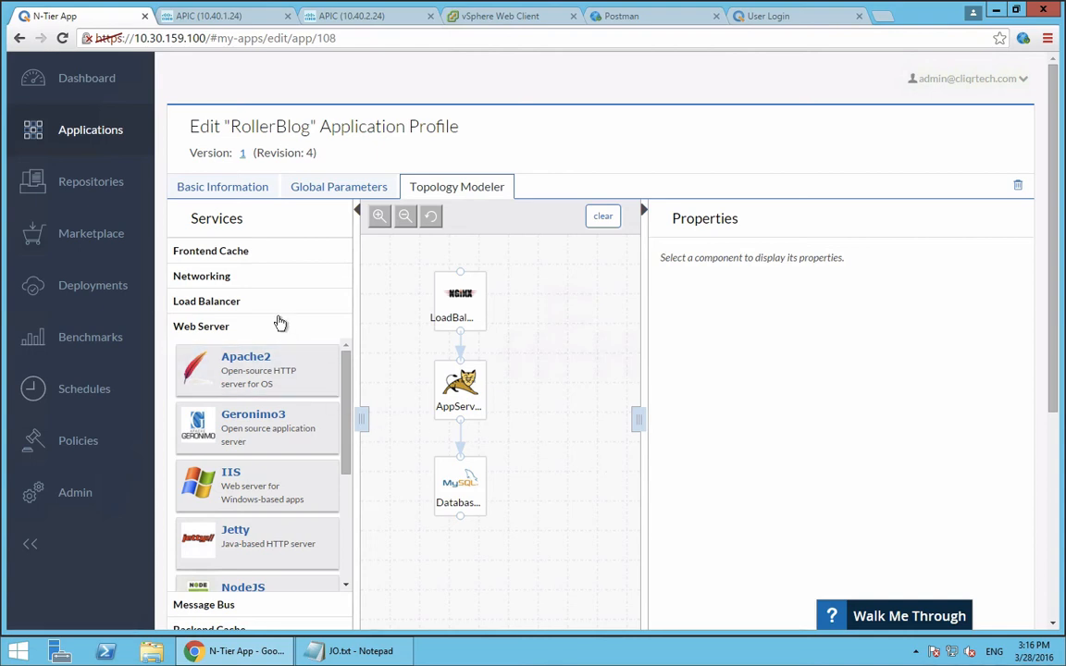
Add an Apache2 web server to the RollerBlog topology and connect the Database tier to it
{"action": "scroll", "coordinate": [281, 323], "scroll_direction": "down", "scroll_amount": 3}
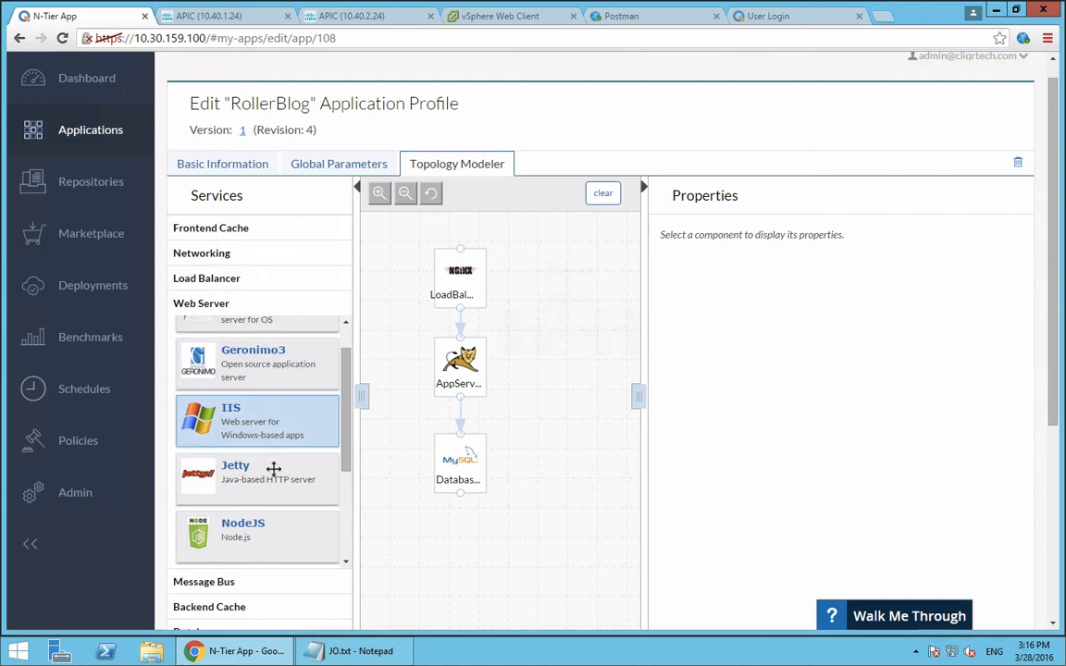
{"action": "scroll", "coordinate": [274, 469], "scroll_direction": "up", "scroll_amount": 3}
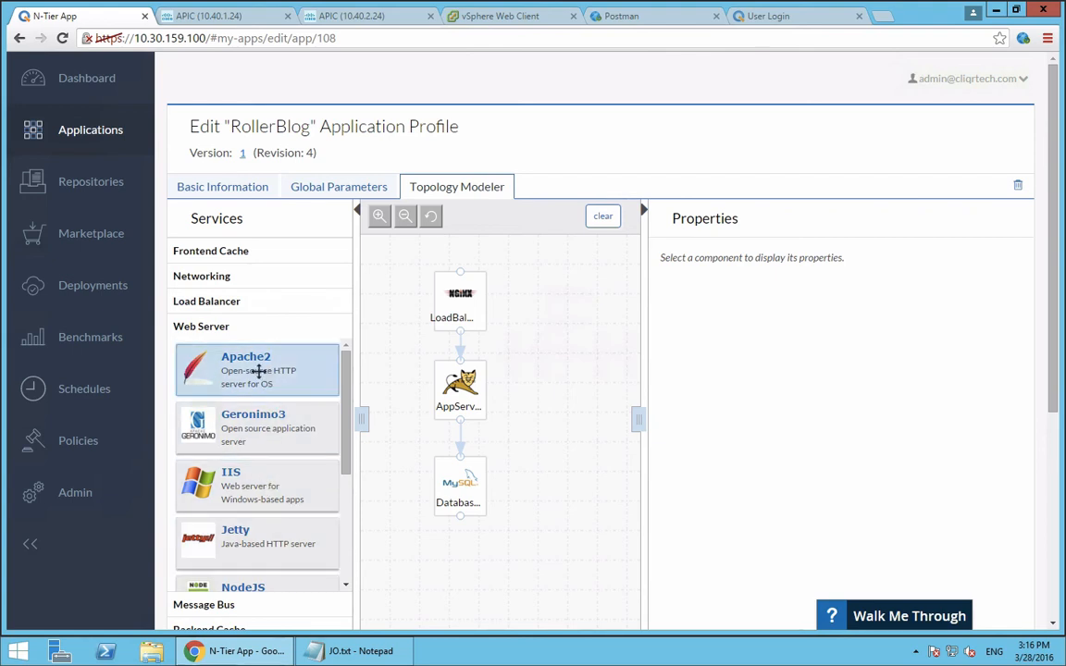
{"action": "left_click_drag", "start_coordinate": [259, 370], "coordinate": [541, 380]}
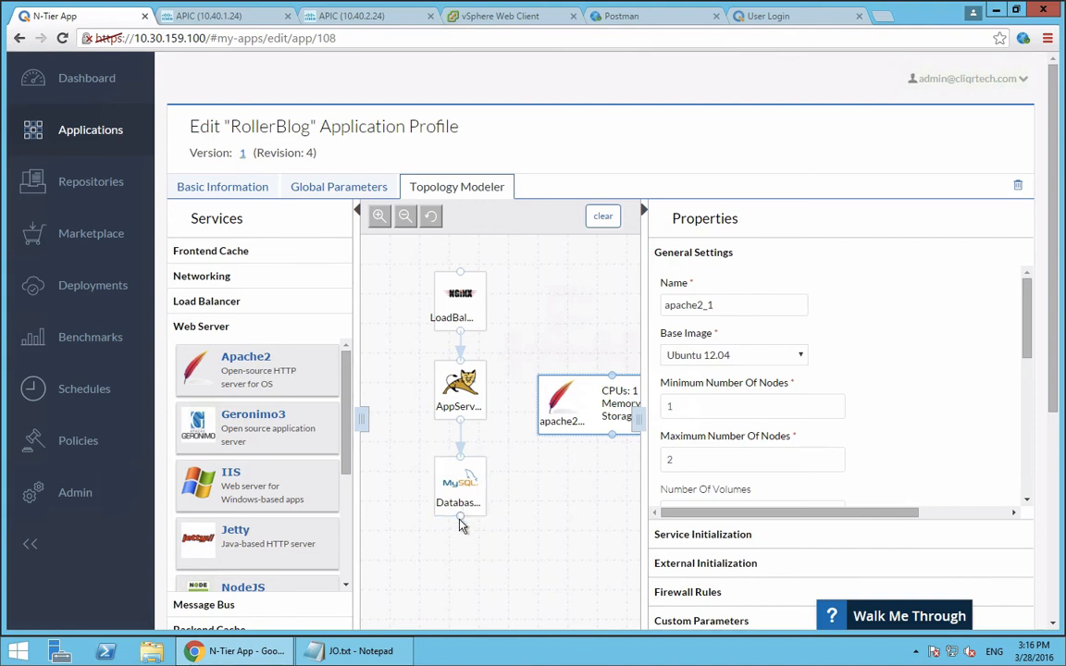
{"action": "left_click_drag", "start_coordinate": [462, 513], "coordinate": [562, 387]}
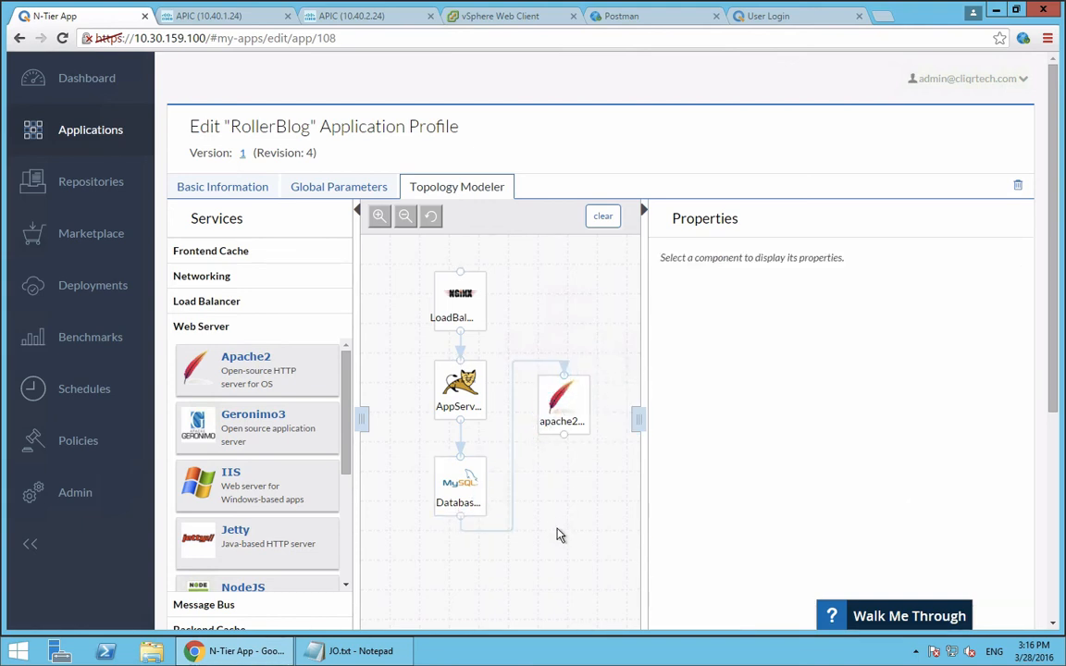
Review the available web server services and the Apache2 tier's general settings, including its tag association and remaining property sections
{"action": "scroll", "coordinate": [276, 517], "scroll_direction": "down", "scroll_amount": 2}
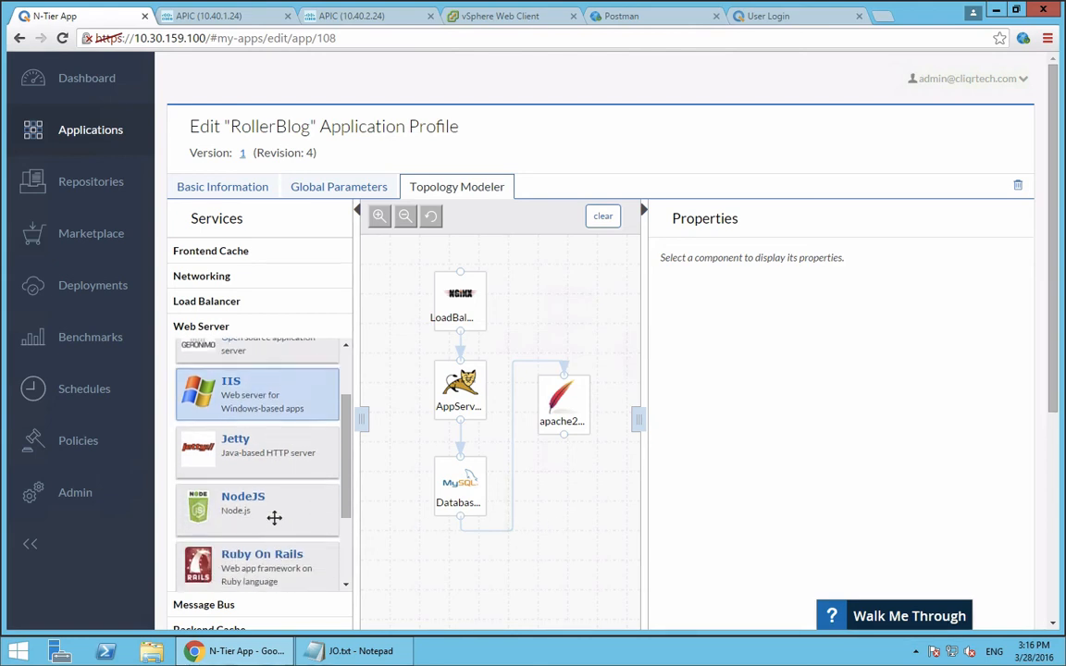
{"action": "left_click", "coordinate": [561, 400]}
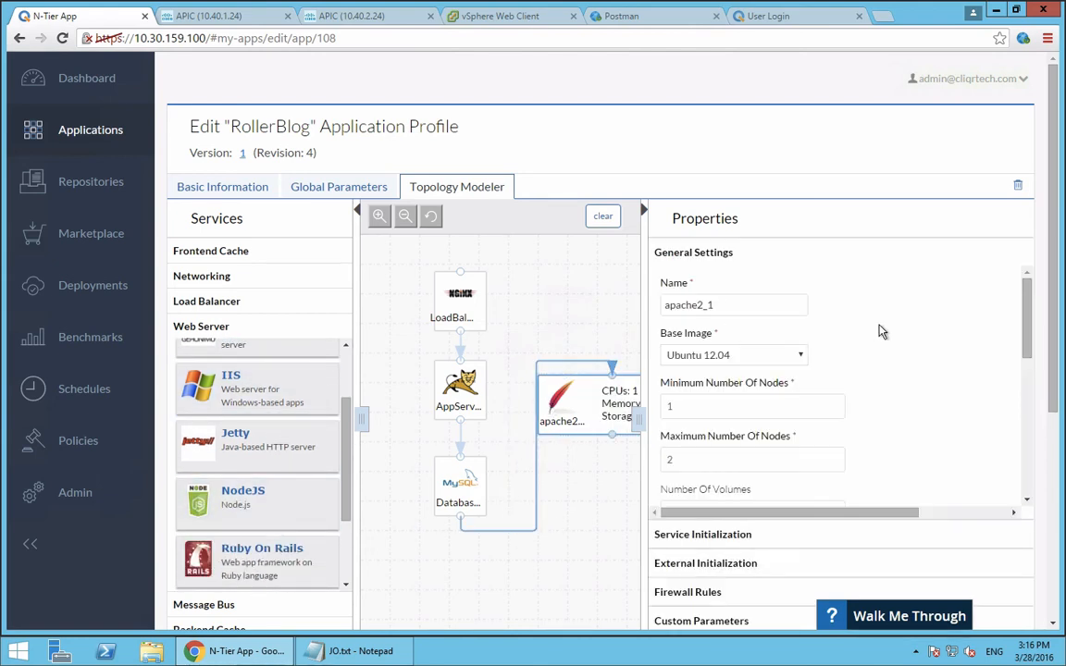
{"action": "scroll", "coordinate": [897, 431], "scroll_direction": "down", "scroll_amount": 3}
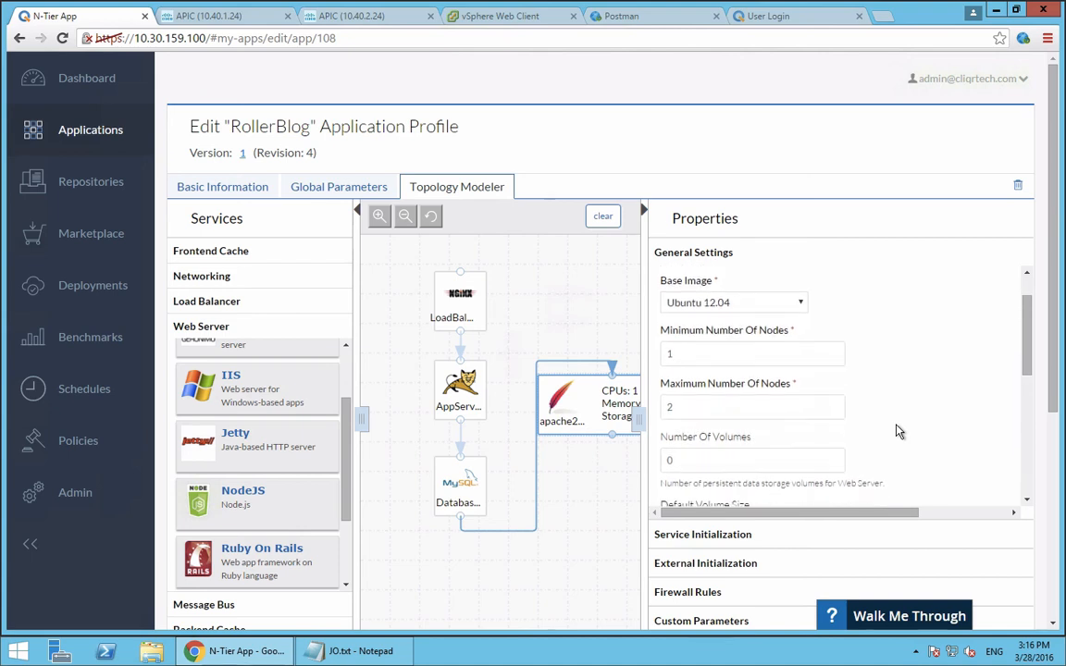
{"action": "scroll", "coordinate": [898, 431], "scroll_direction": "down", "scroll_amount": 3}
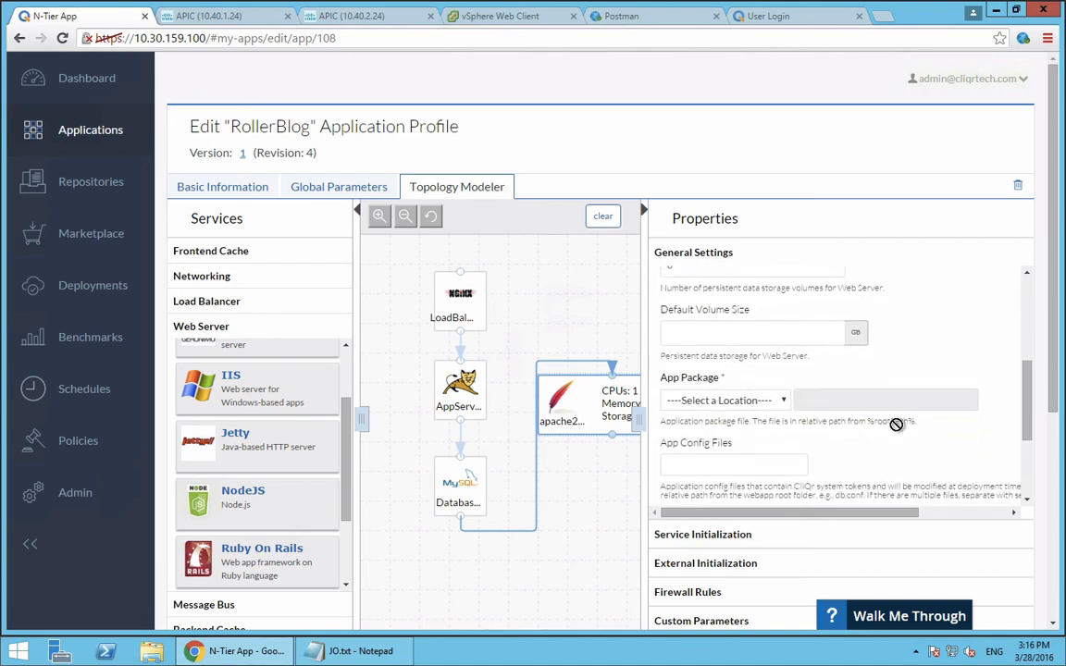
{"action": "scroll", "coordinate": [897, 425], "scroll_direction": "down", "scroll_amount": 5}
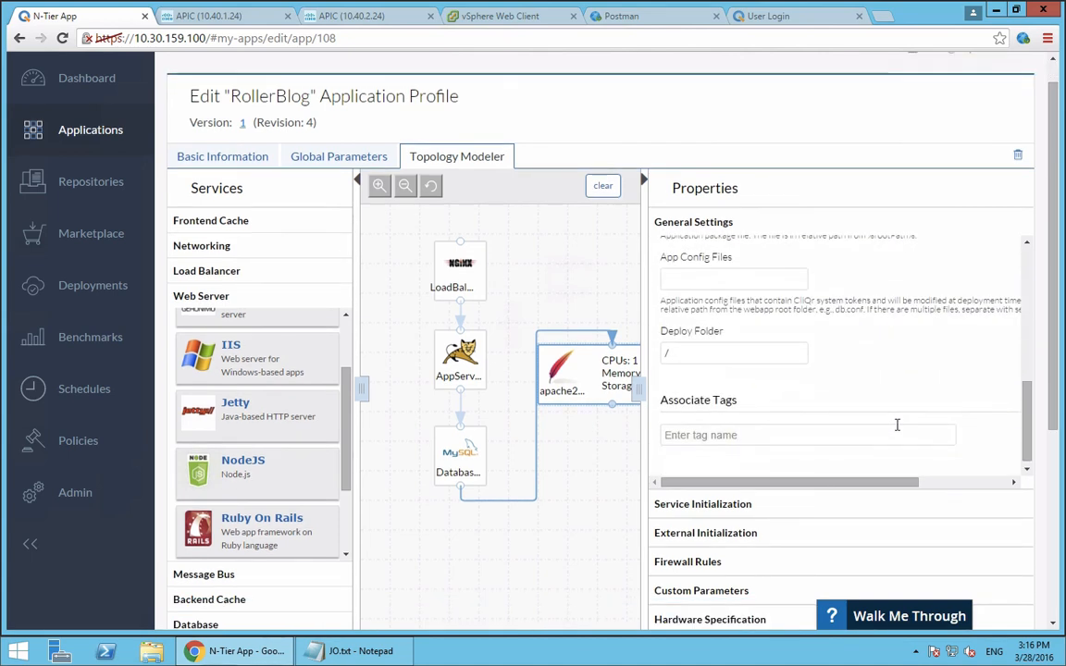
{"action": "scroll", "coordinate": [805, 532], "scroll_direction": "down", "scroll_amount": 3}
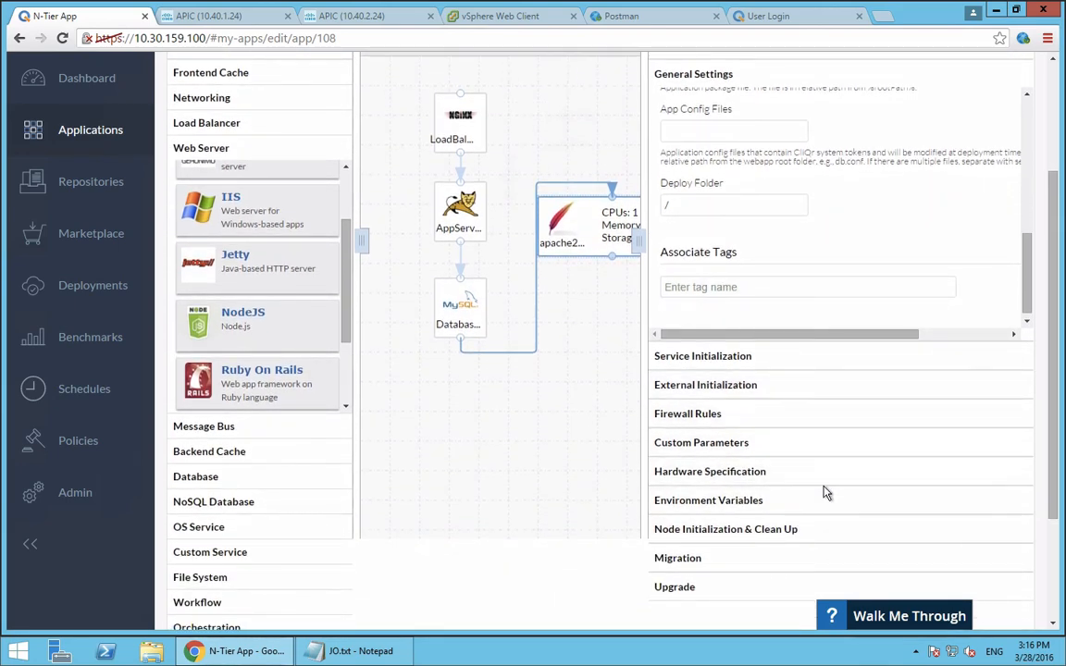
View the Apache2 tier's firewall rules, and cancel editing the RollerBlog profile without saving
{"action": "left_click", "coordinate": [850, 420]}
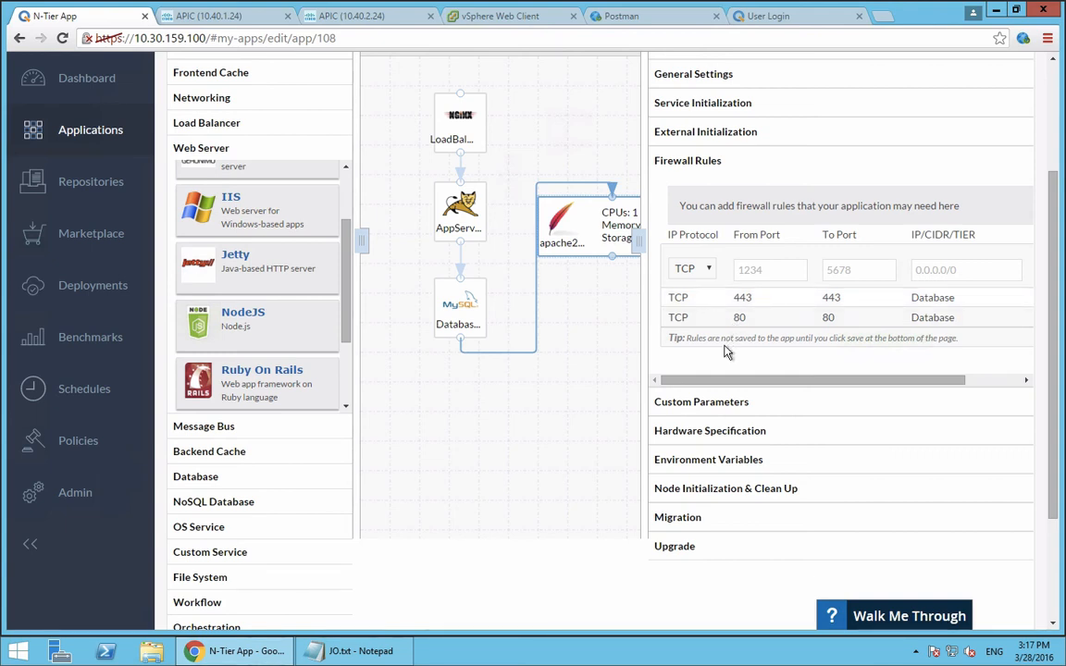
{"action": "scroll", "coordinate": [563, 429], "scroll_direction": "down", "scroll_amount": 3}
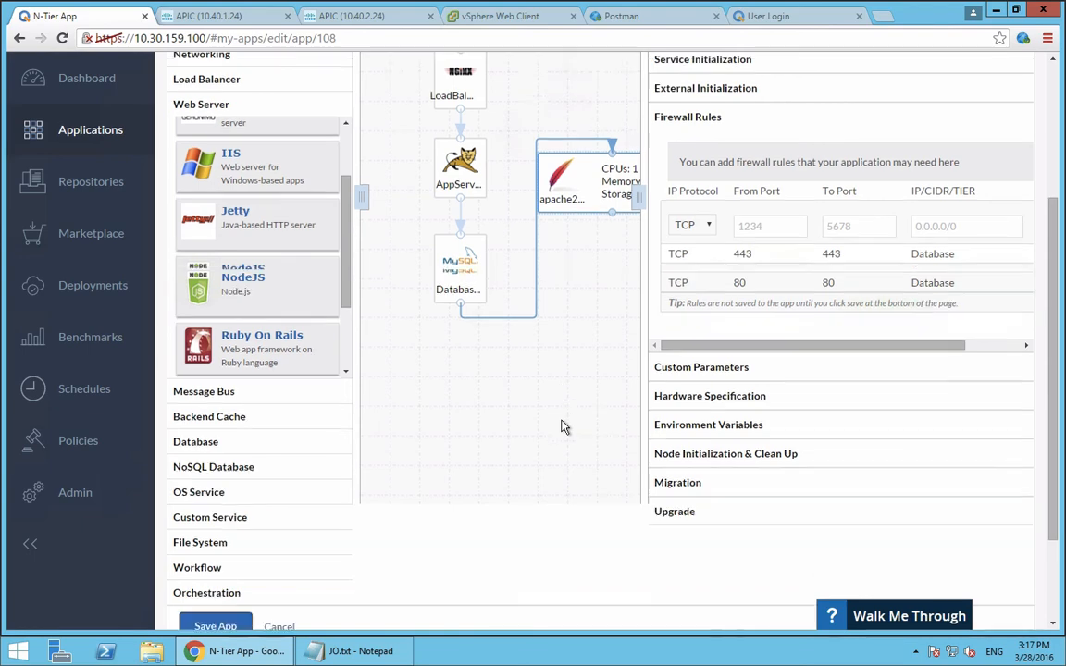
{"action": "left_click", "coordinate": [282, 499]}
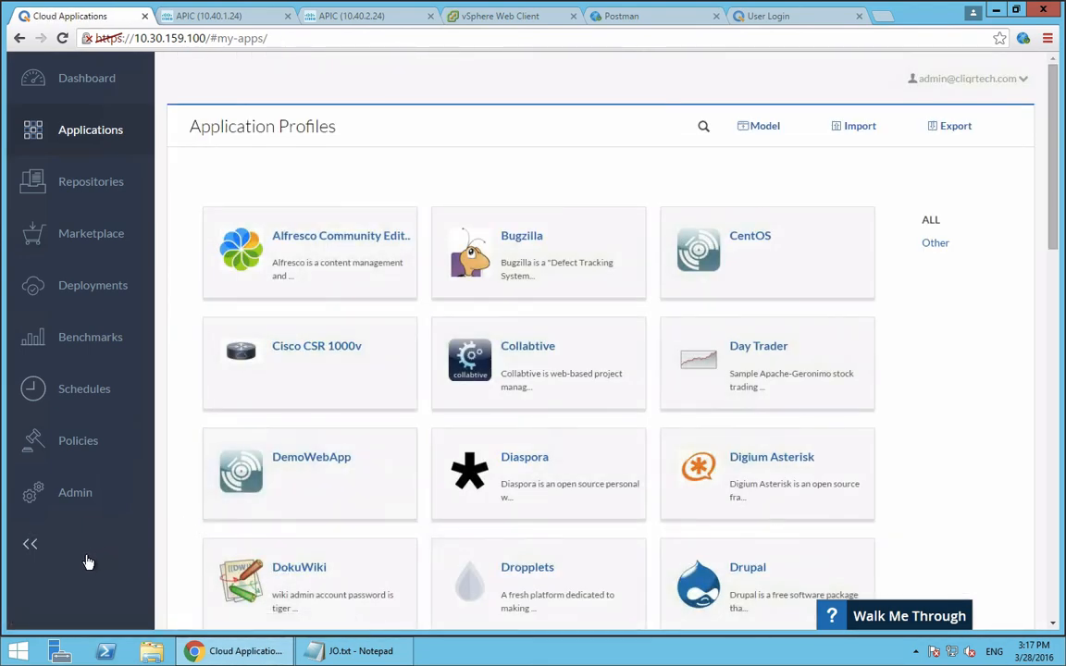
Check the application deployments list, and review the configured clouds and their regions in the administration area
{"action": "left_click", "coordinate": [65, 290]}
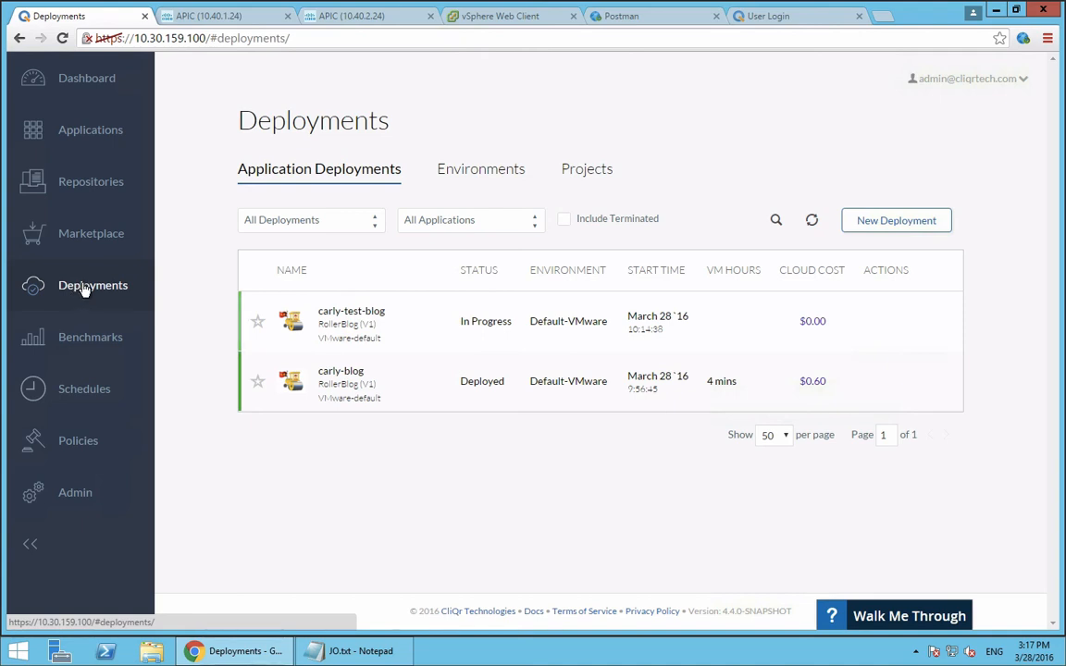
{"action": "left_click", "coordinate": [67, 507]}
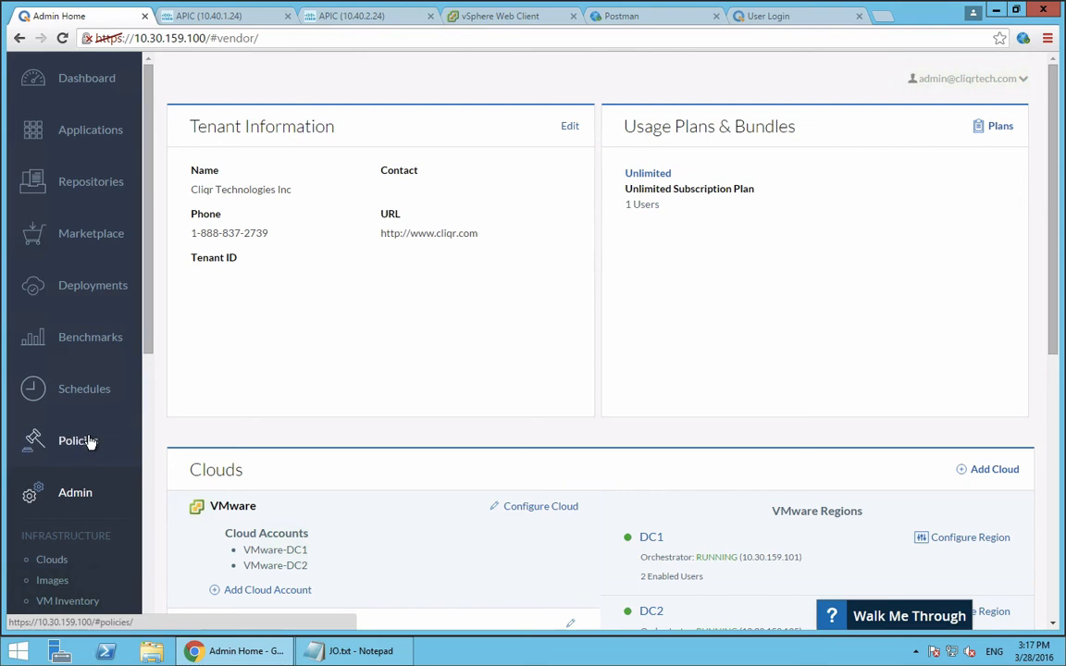
{"action": "scroll", "coordinate": [90, 442], "scroll_direction": "down", "scroll_amount": 3}
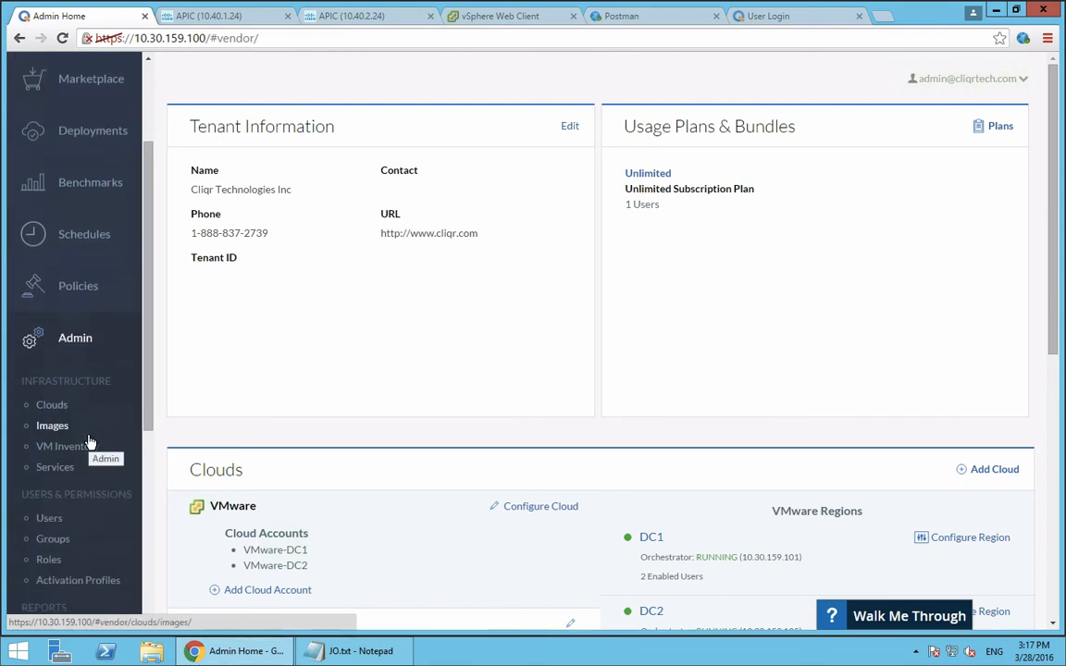
{"action": "scroll", "coordinate": [402, 449], "scroll_direction": "down", "scroll_amount": 4}
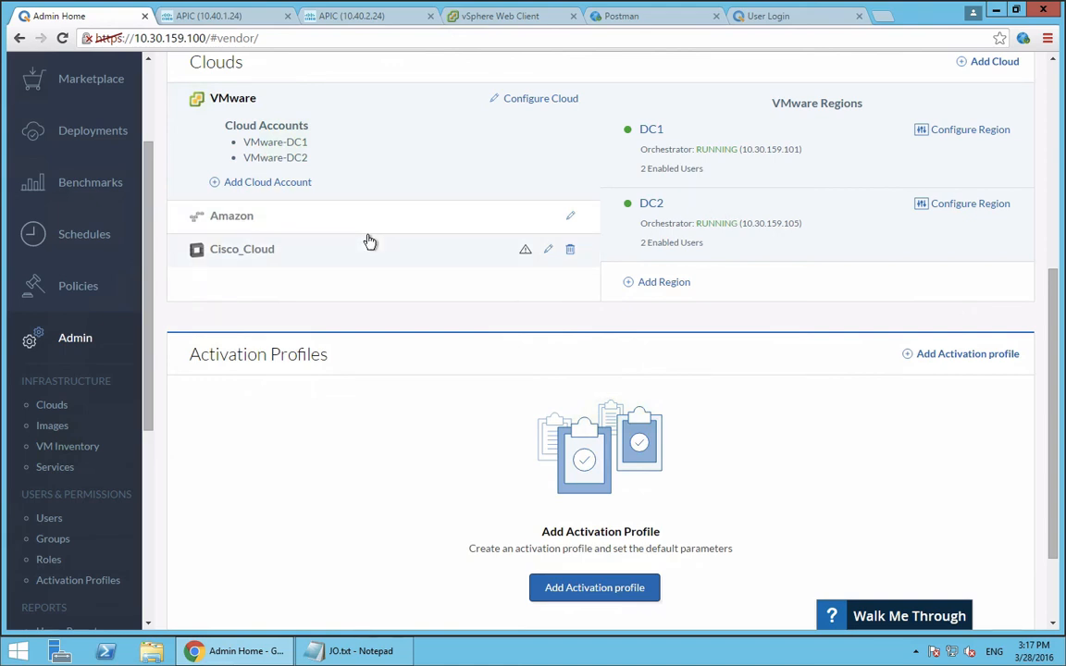
{"action": "left_click", "coordinate": [51, 407]}
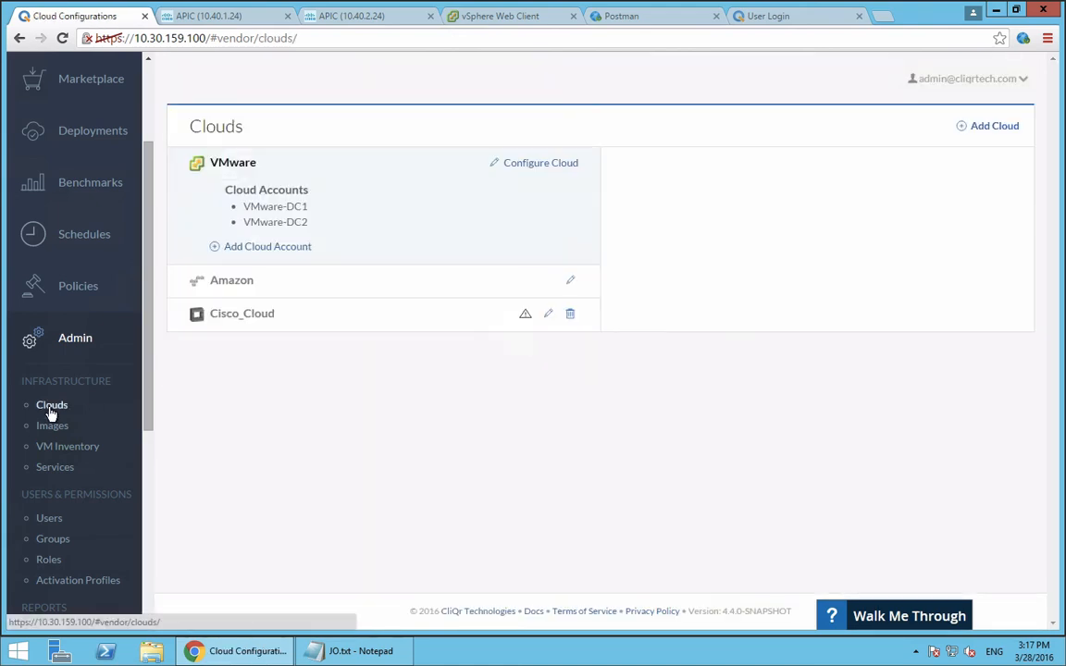
Open the usage reports and examine the current month's Usage Summary Report, including its available filters
{"action": "scroll", "coordinate": [51, 414], "scroll_direction": "down", "scroll_amount": 2}
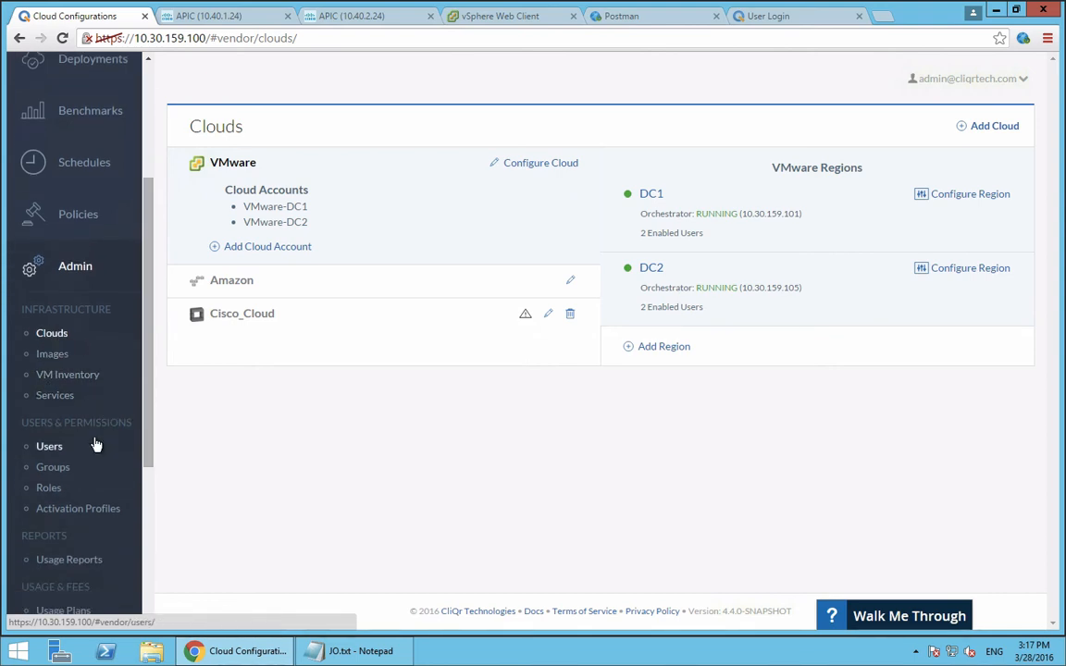
{"action": "scroll", "coordinate": [96, 446], "scroll_direction": "down", "scroll_amount": 4}
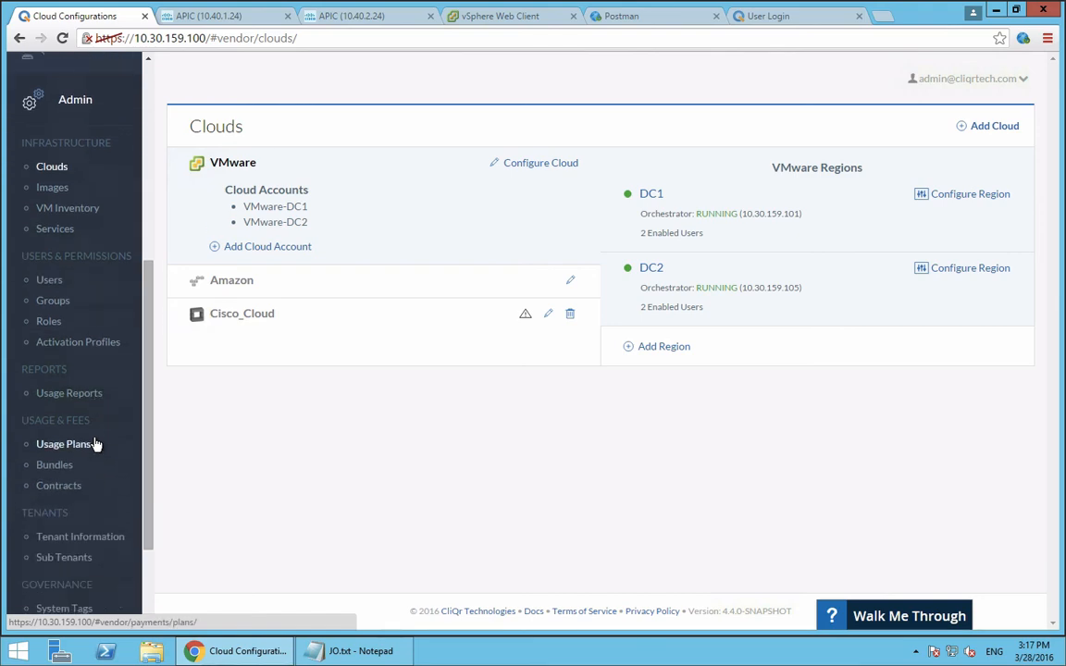
{"action": "left_click", "coordinate": [80, 396]}
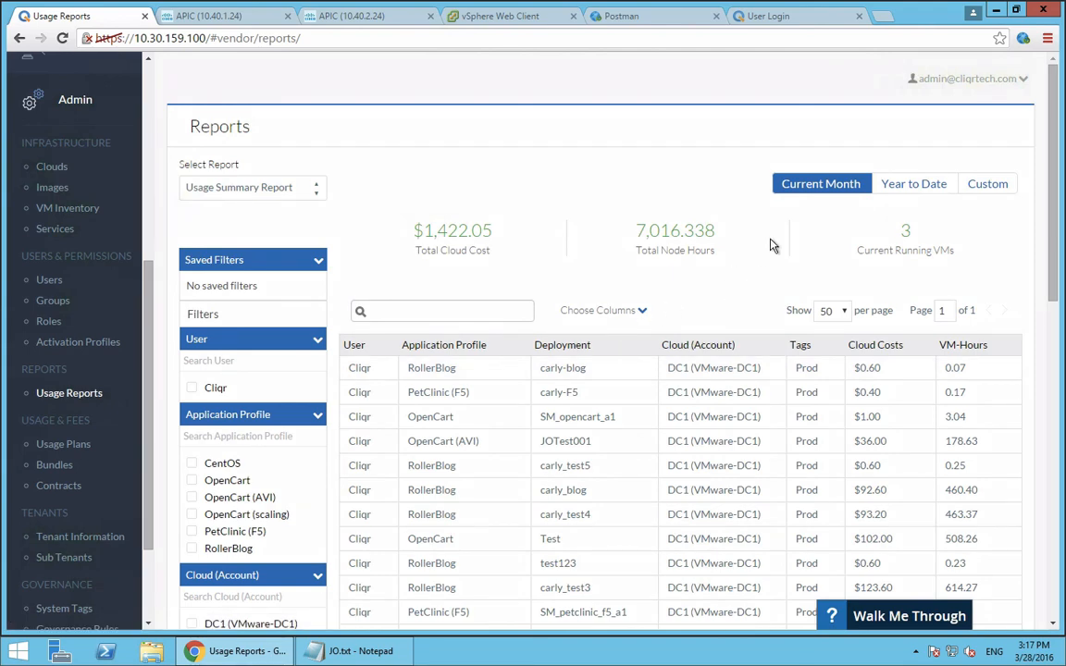
{"action": "scroll", "coordinate": [771, 245], "scroll_direction": "down", "scroll_amount": 2}
{"action": "scroll", "coordinate": [773, 245], "scroll_direction": "up", "scroll_amount": 1}
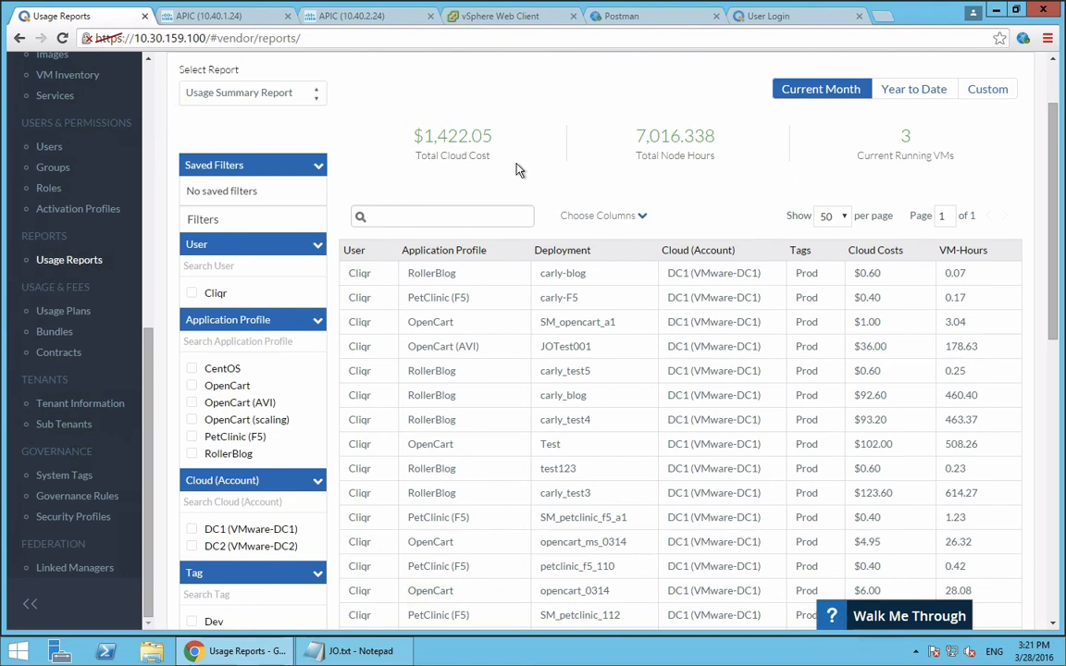
{"action": "scroll", "coordinate": [74, 450], "scroll_direction": "down", "scroll_amount": 1}
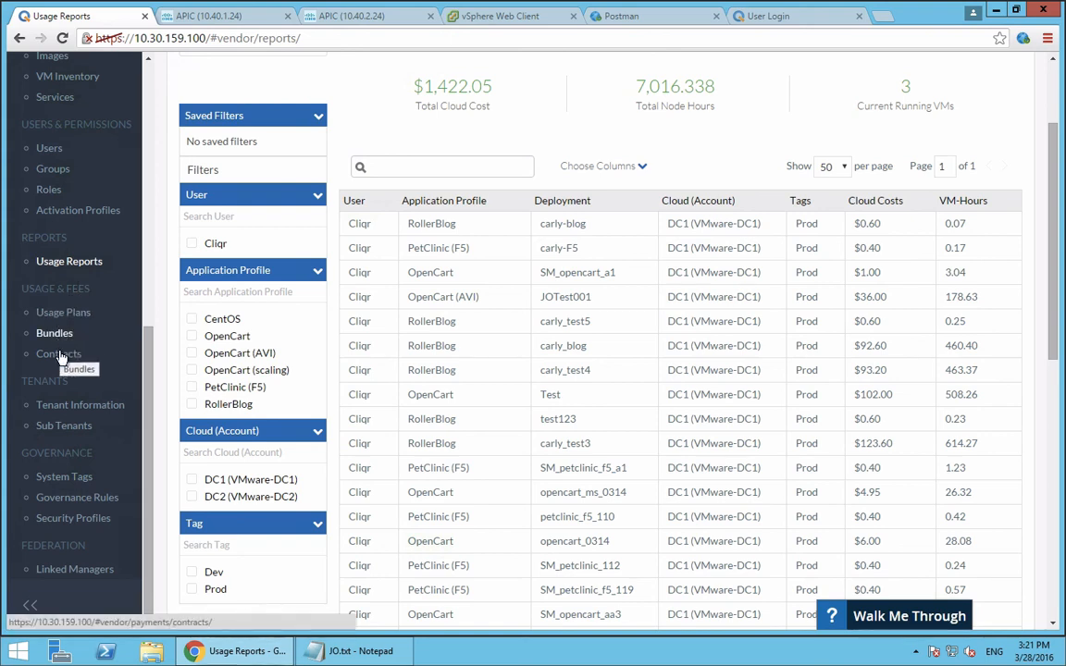
View the usage plans and bundles, and look over the system tags under governance
{"action": "left_click", "coordinate": [67, 317]}
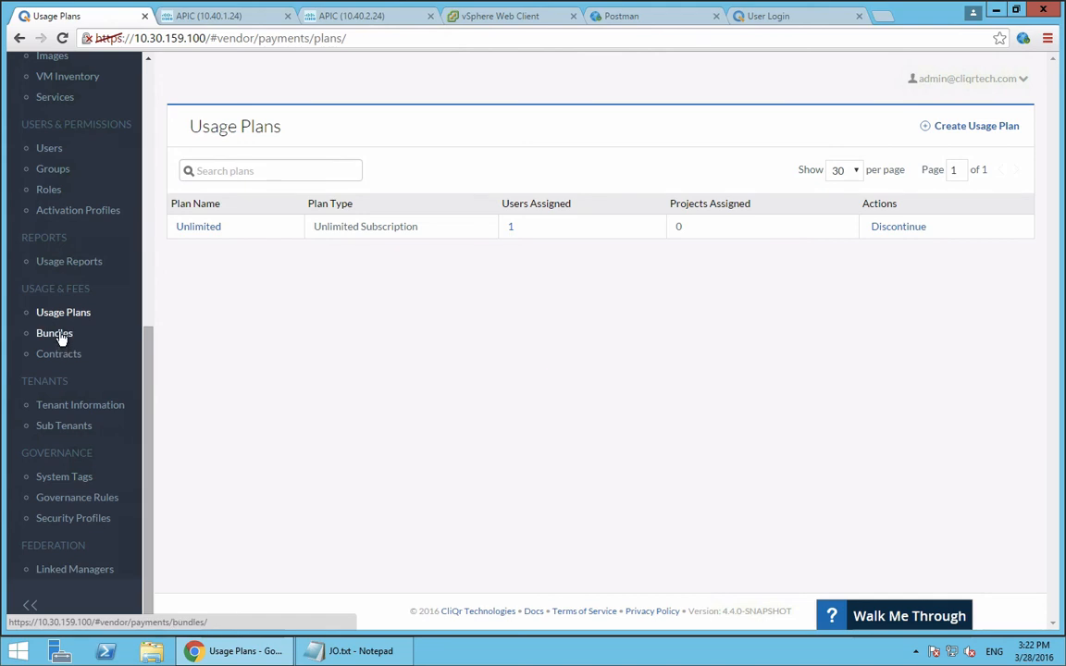
{"action": "left_click", "coordinate": [58, 337]}
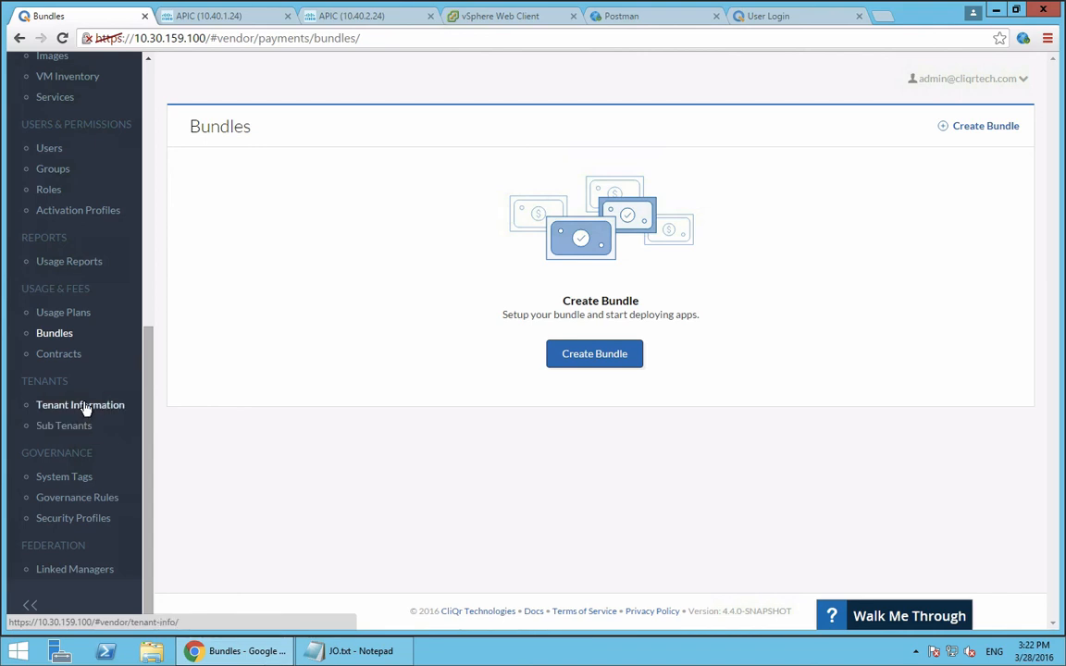
{"action": "left_click", "coordinate": [67, 482]}
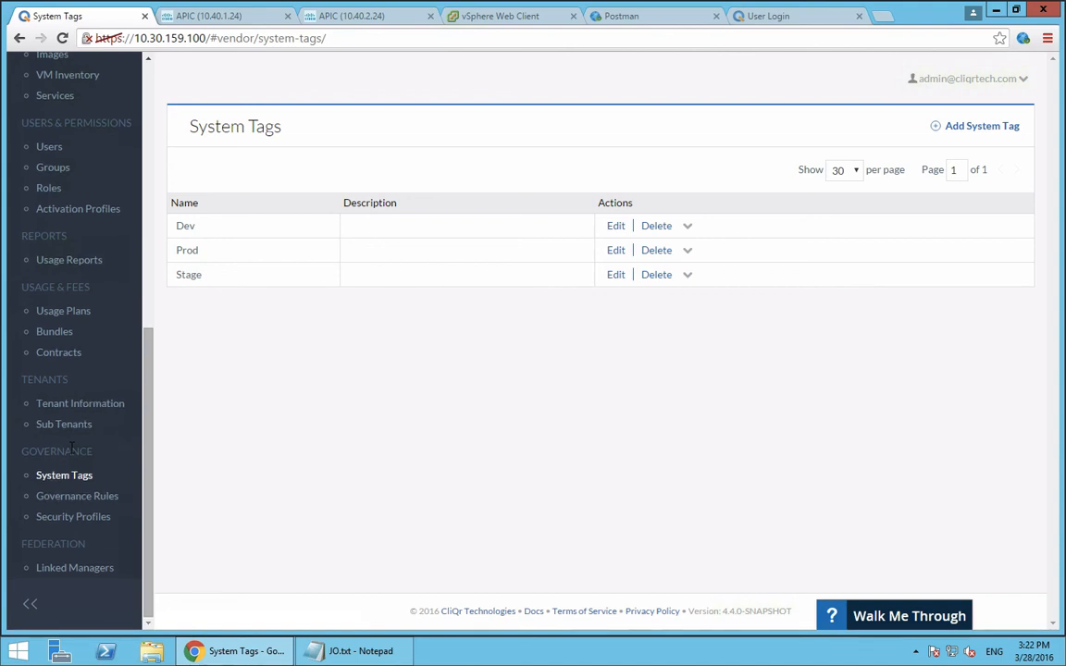
{"action": "scroll", "coordinate": [71, 447], "scroll_direction": "up", "scroll_amount": 6}
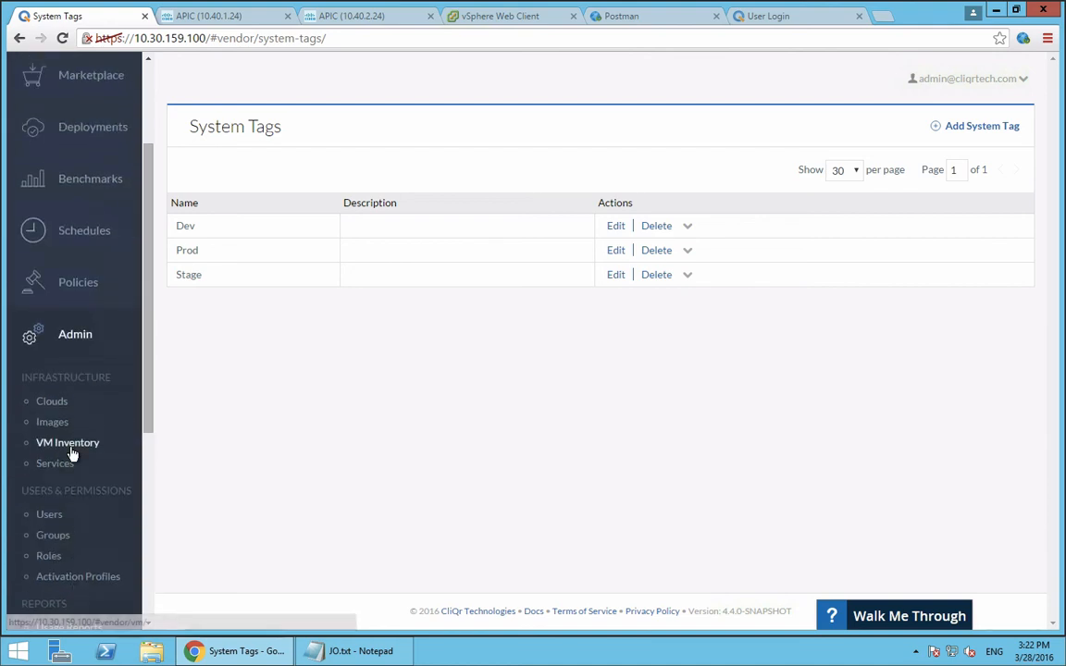